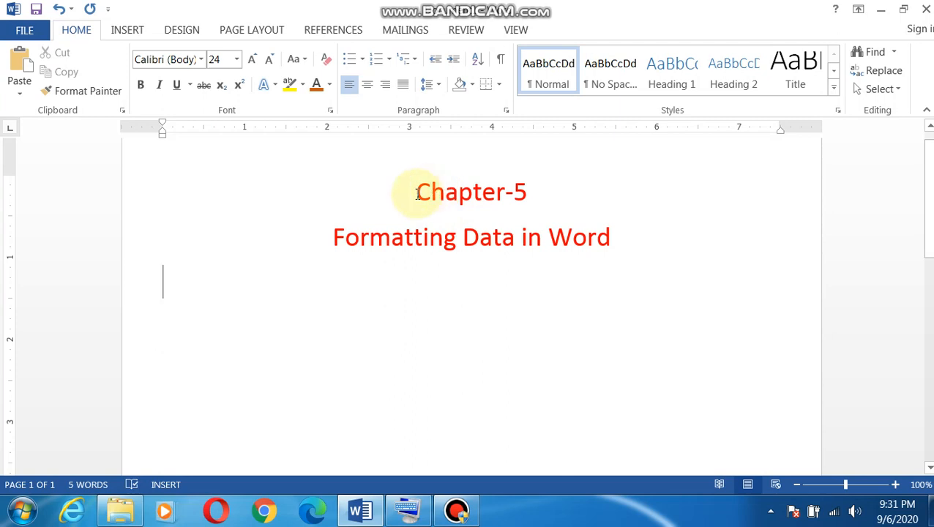
Start a new left-aligned line below the "Formatting Data in Word" heading and set its font size to 12.
click(417, 192)
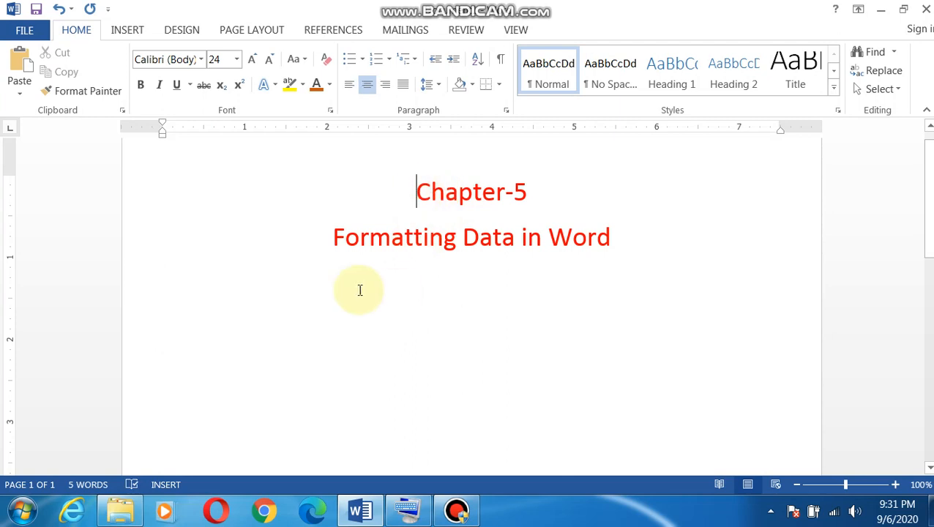
click(544, 239)
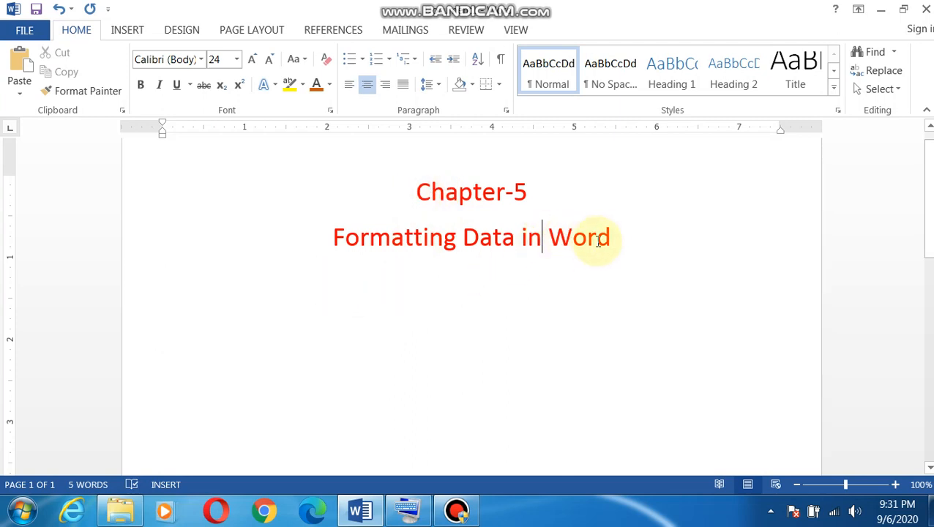
click(620, 240)
key(Return)
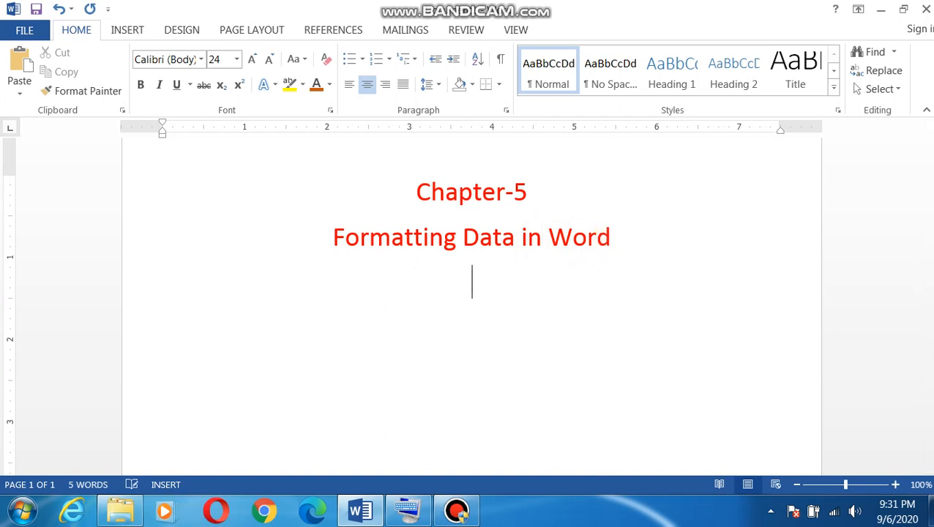
key(ctrl+l)
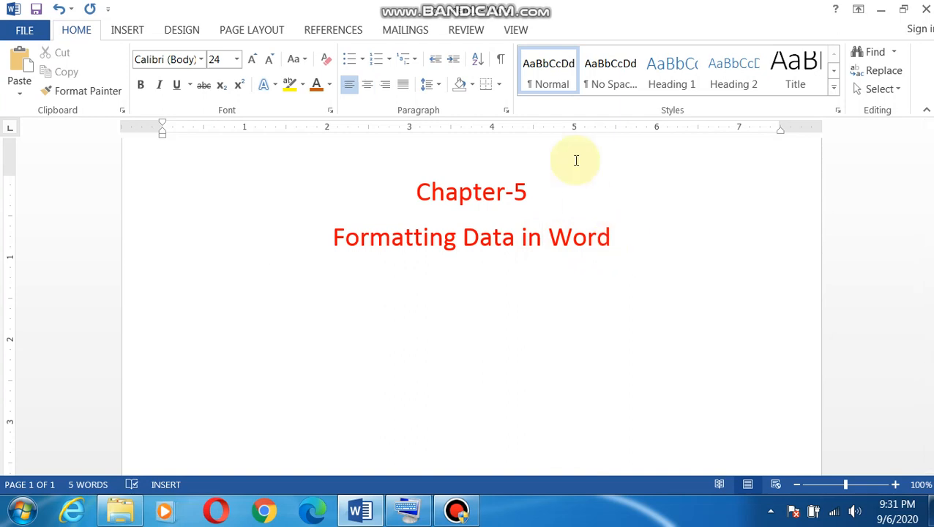
click(237, 59)
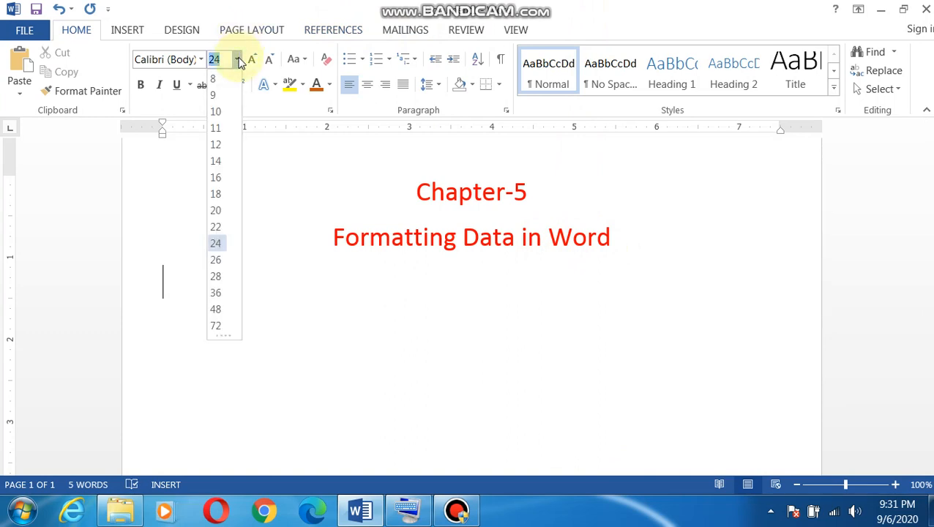
click(217, 146)
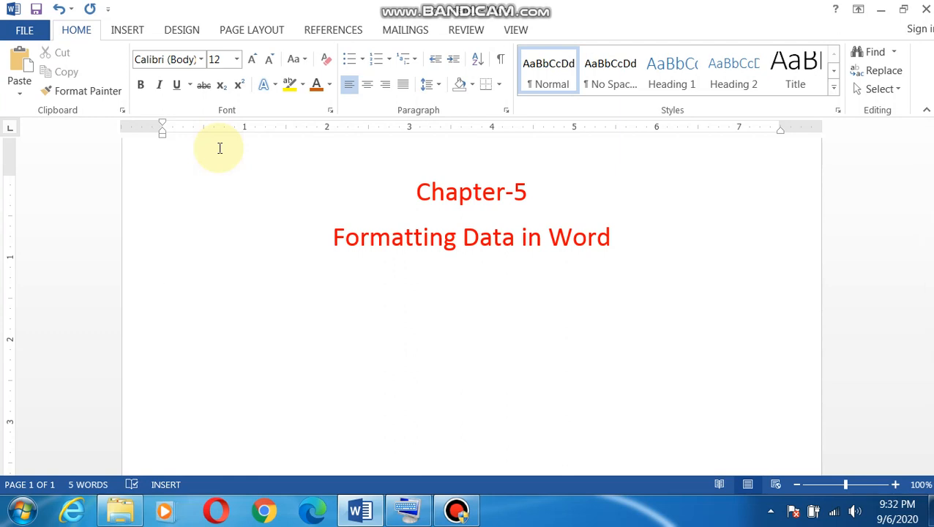
text(the)
key(BackSpace)
key(BackSpace)
key(BackSpace)
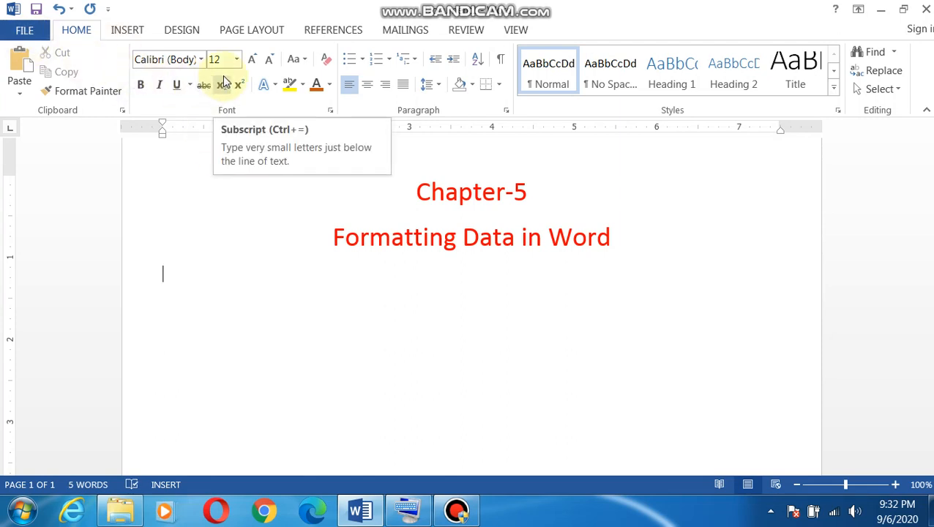
Set the font color of the new line to Automatic and begin it with the word "The".
click(330, 85)
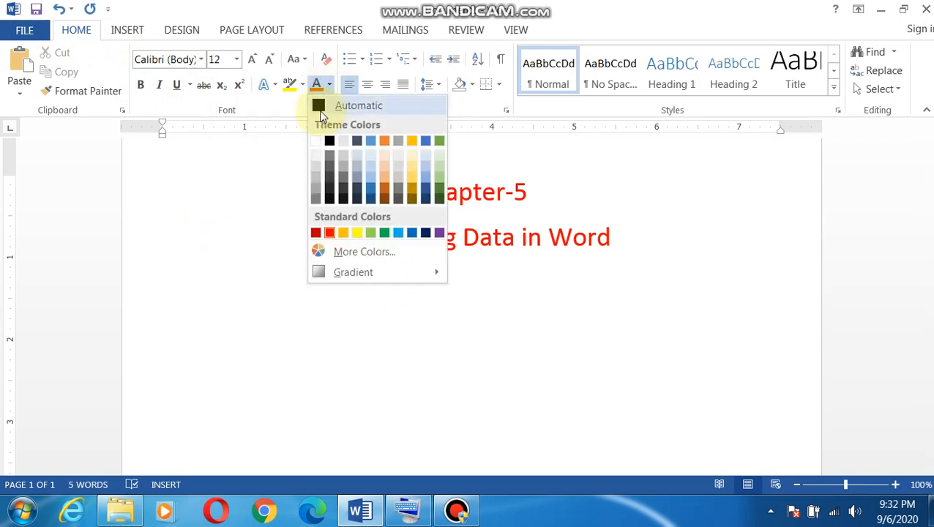
click(323, 111)
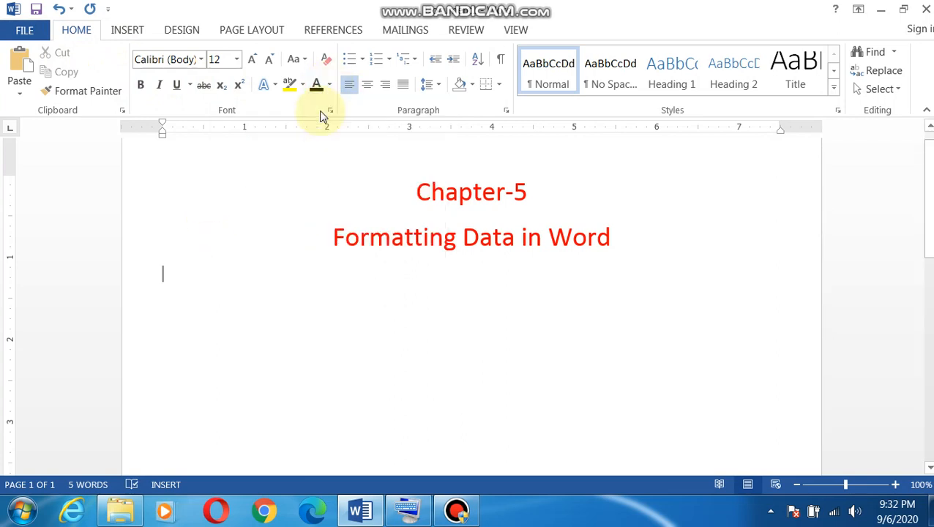
text(The e)
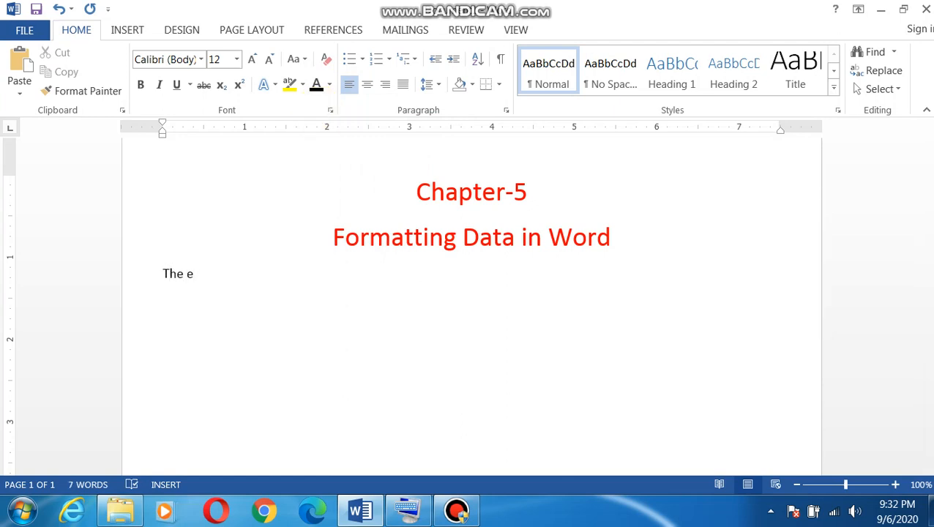
key(BackSpace)
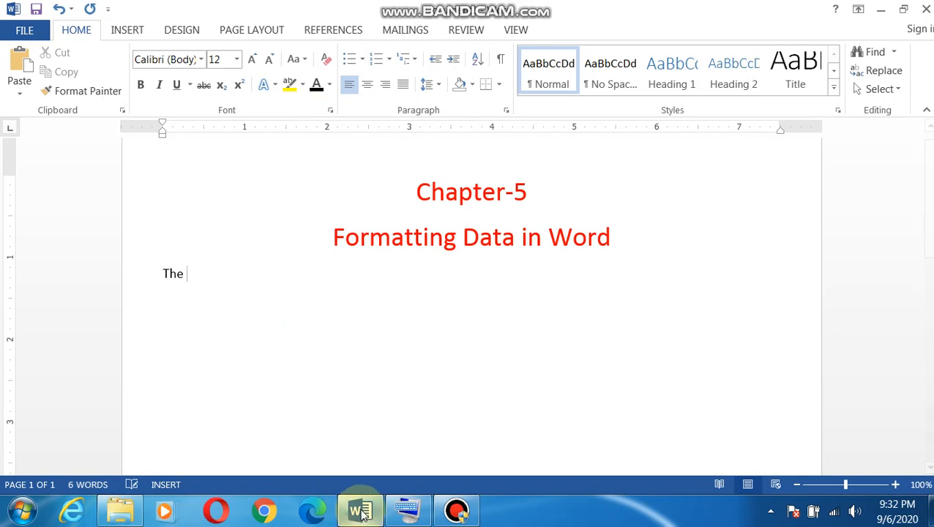
Bring up the On-Screen Keyboard and complete the sentence as "The peacock is the national bird of India.".
click(408, 510)
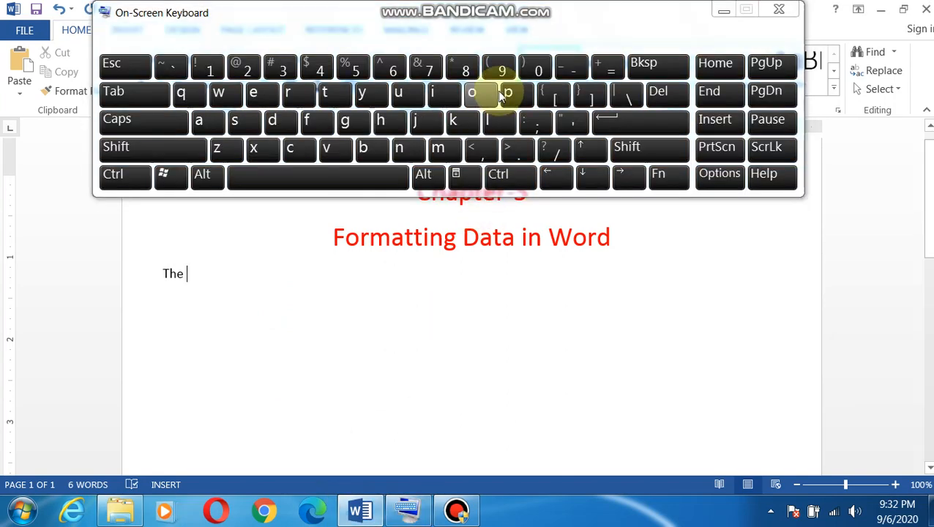
click(508, 93)
text(eac)
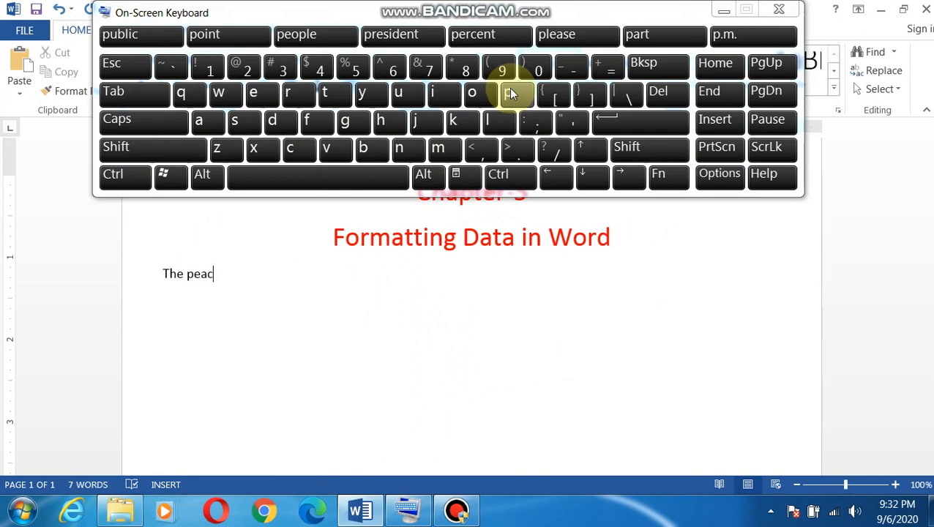
click(483, 97)
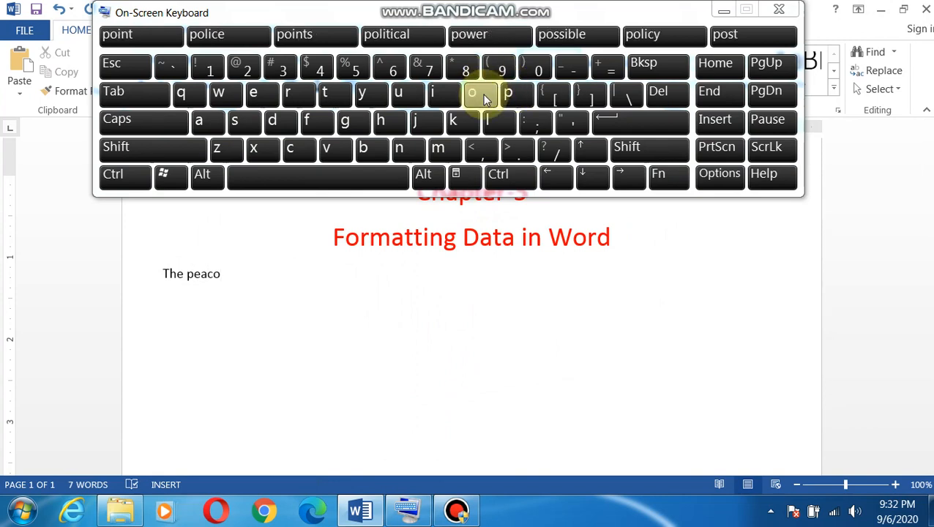
text(ck is )
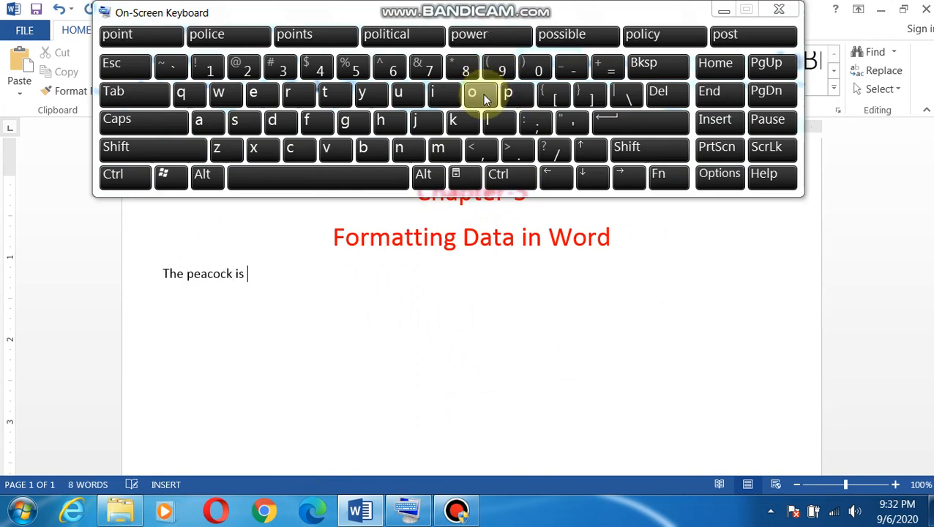
text(the nati)
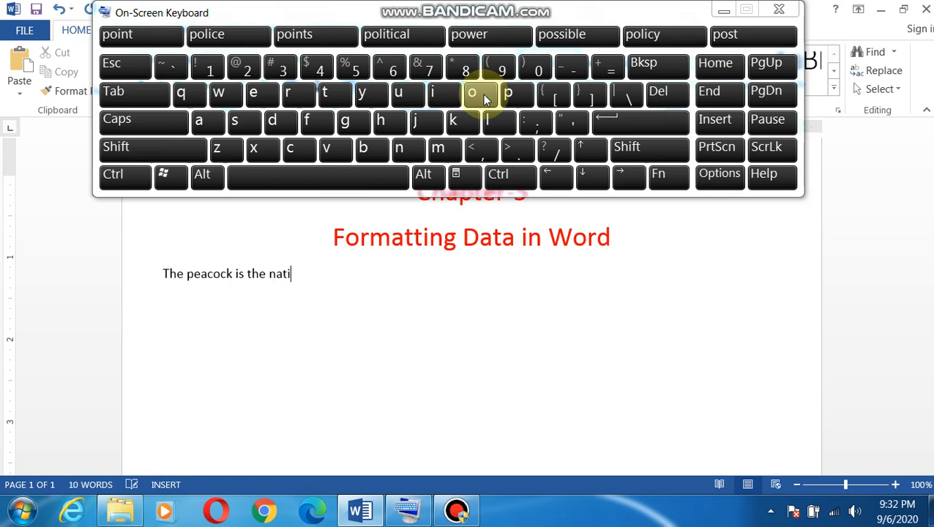
text(o)
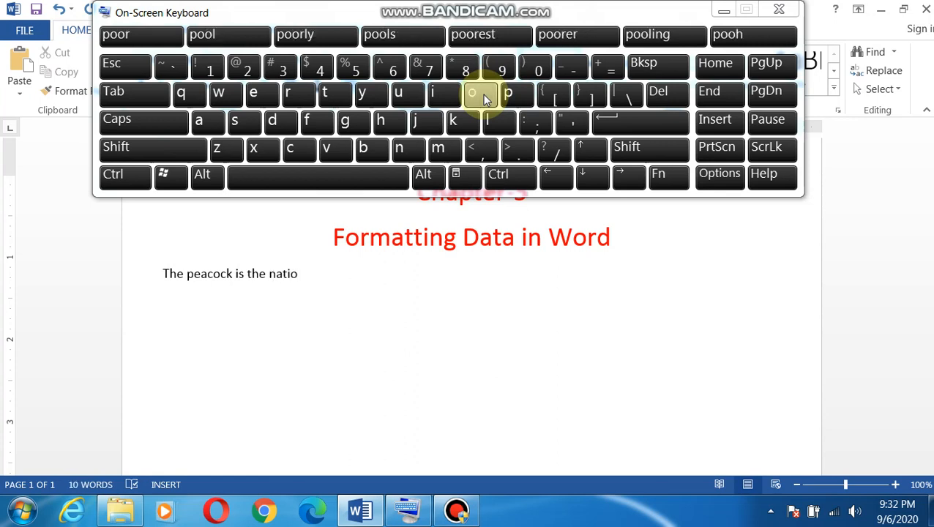
text(nal bir)
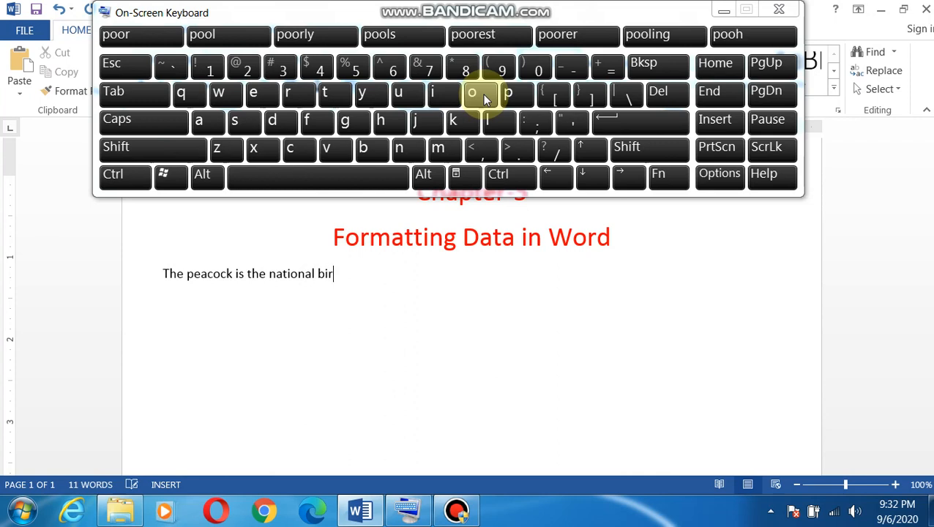
text(d of)
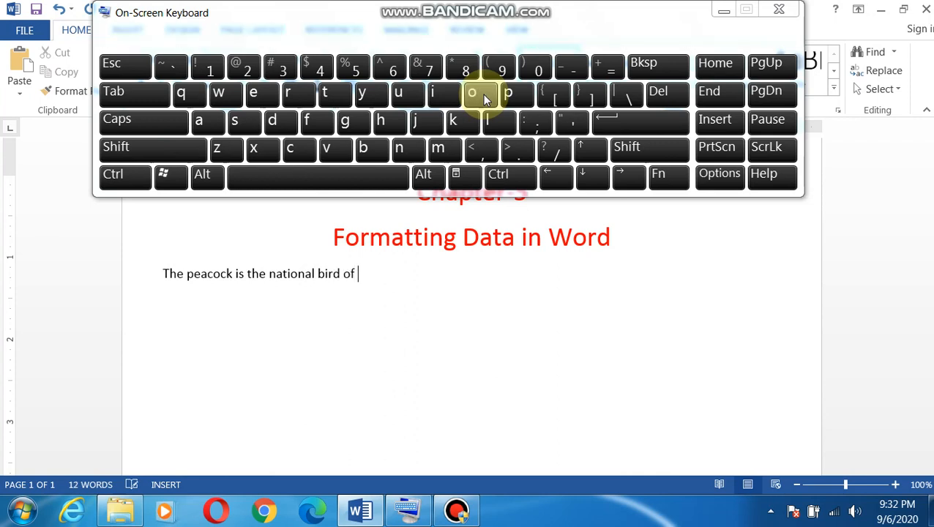
text( India.)
Add the sentence "It is beautiful." to the same line and minimize the On-Screen Keyboard.
key(shift)
text(It is bea)
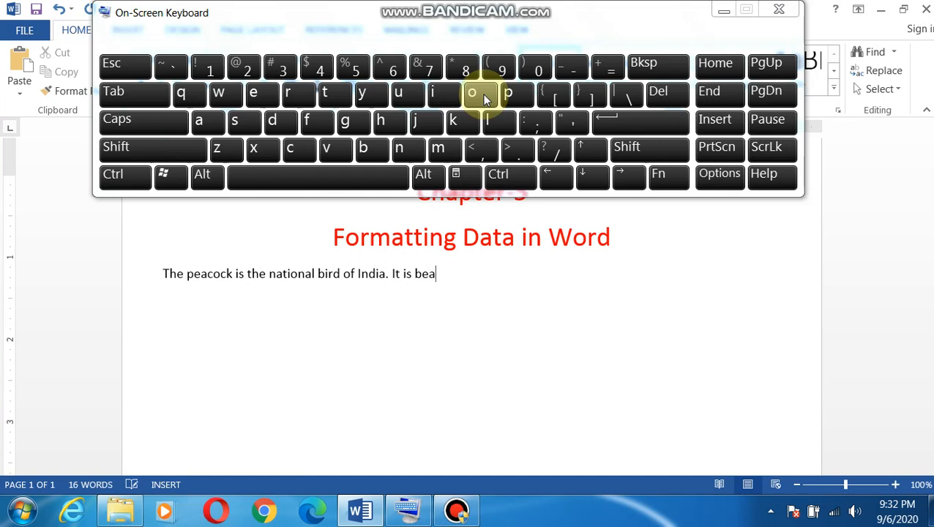
text(utiful.)
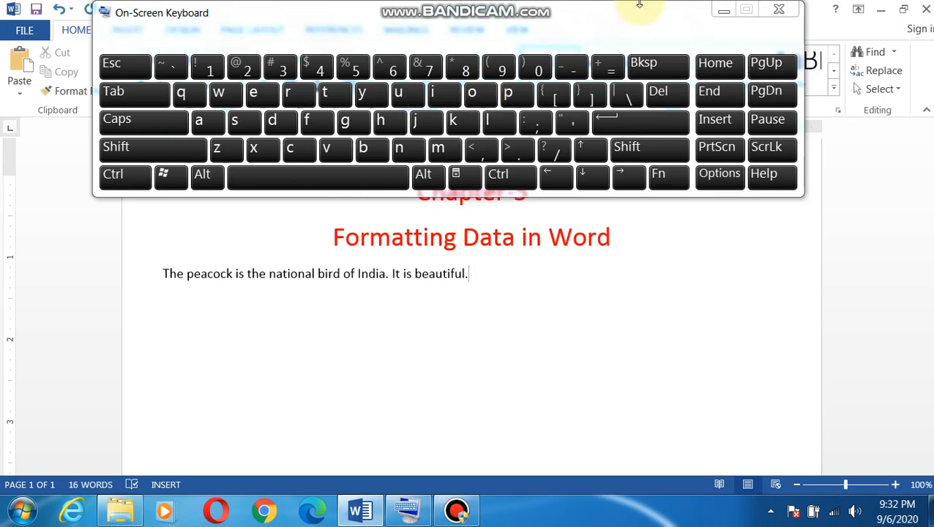
click(723, 10)
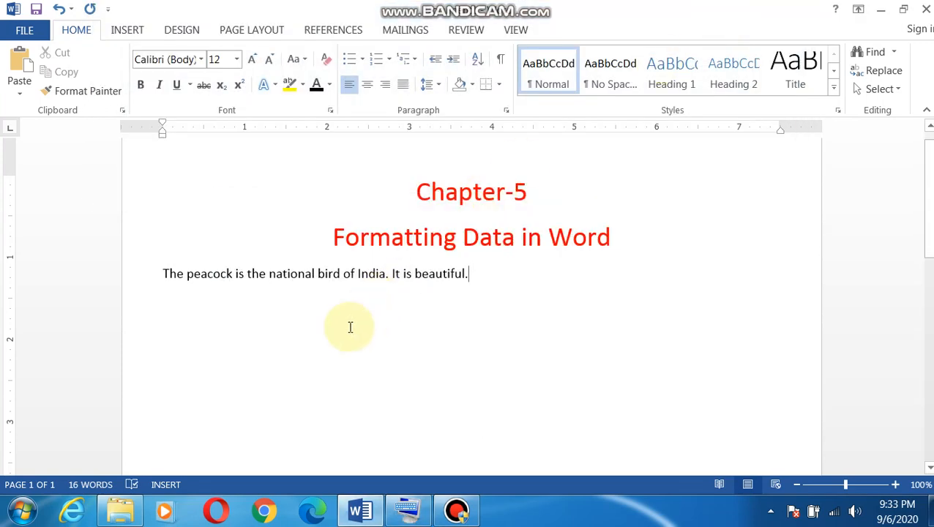
click(163, 273)
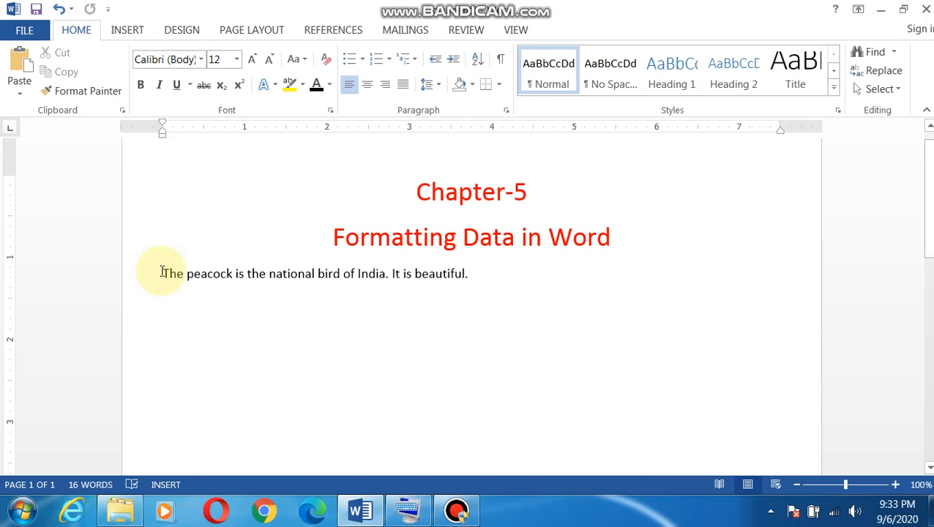
key(shift+Right)
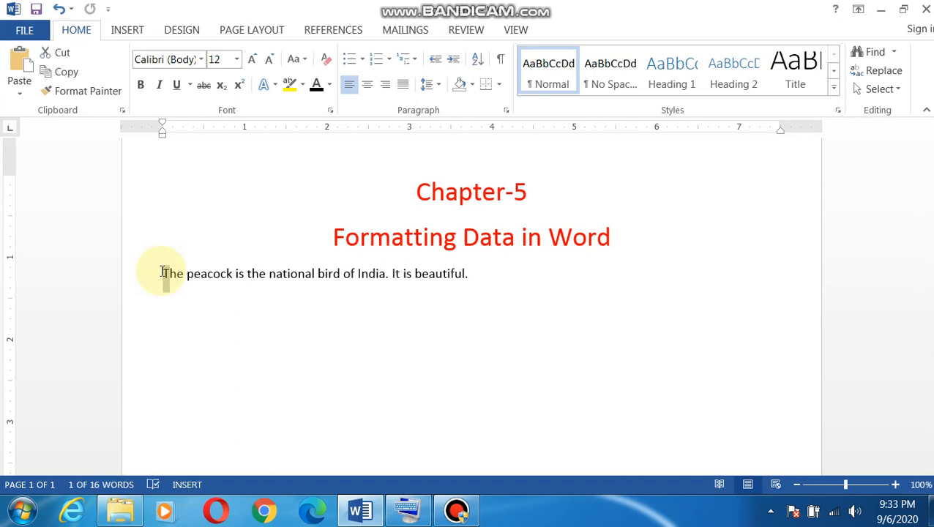
key(shift+Right)
key(shift+Right)
key(shift+Right)
key(shift+Right)
key(shift+Right)
key(shift+Right)
key(shift+Right)
key(shift+Right)
key(shift+Right)
key(shift+Right)
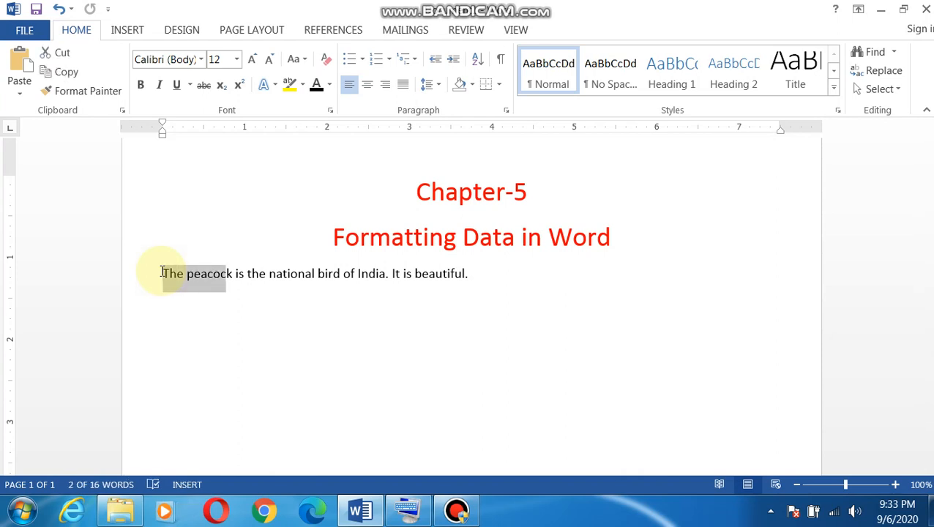
key(shift+Right)
key(shift+Right)
key(shift+Right)
key(shift+Right)
key(shift+Right)
key(shift+Right)
key(shift+Right)
key(shift+Right)
key(shift+Right)
key(shift+Right)
key(shift+Right)
key(shift+Right)
key(shift+Right)
key(shift+Right)
key(shift+Right)
key(shift+Right)
key(shift+Right)
key(shift+Right)
key(shift+Right)
key(shift+Right)
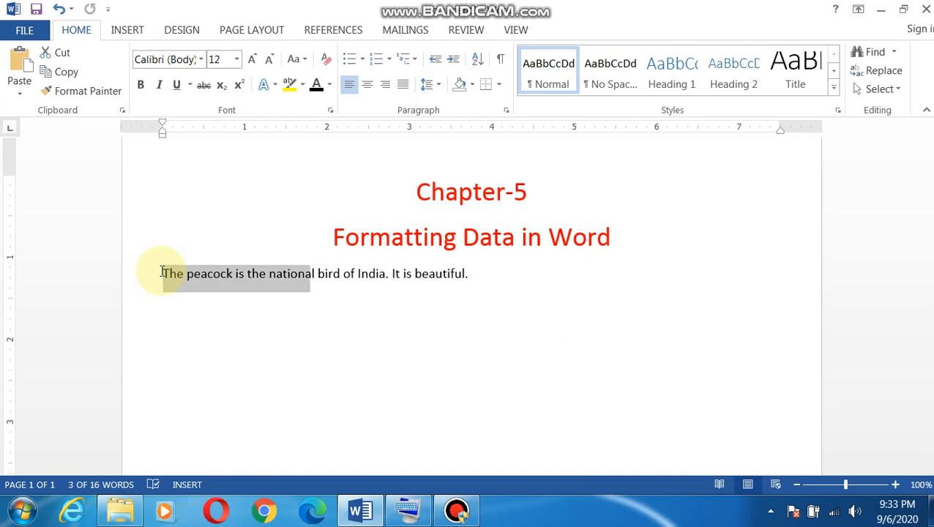
key(shift+Right)
key(shift+Right)
key(shift+Right)
key(shift+Right)
key(shift+Right)
key(shift+Right)
key(shift+Right)
key(shift+Right)
key(shift+Right)
key(shift+Right)
key(shift+Right)
key(shift+Right)
key(shift+Right)
key(shift+Right)
key(shift+Right)
key(shift+Right)
key(shift+Right)
key(shift+Right)
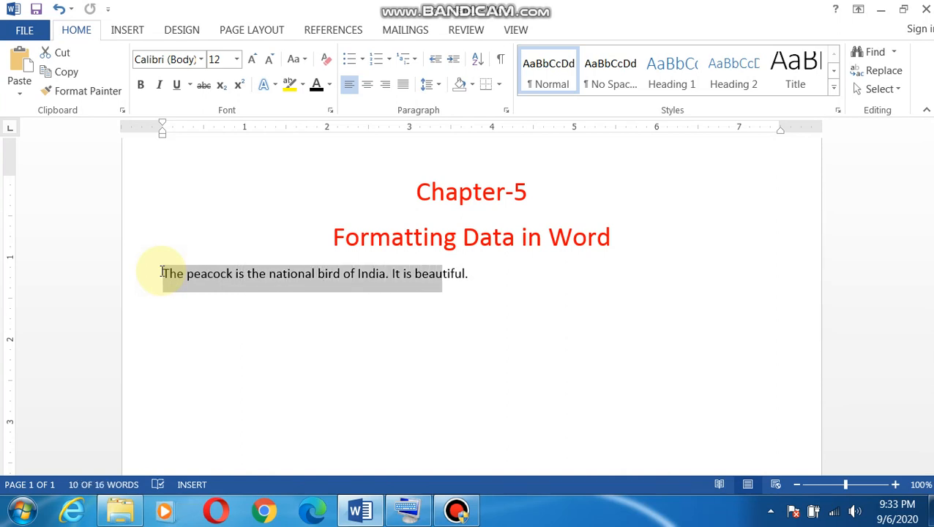
key(shift+Right)
key(shift+Right)
key(shift+Right)
key(shift+Right)
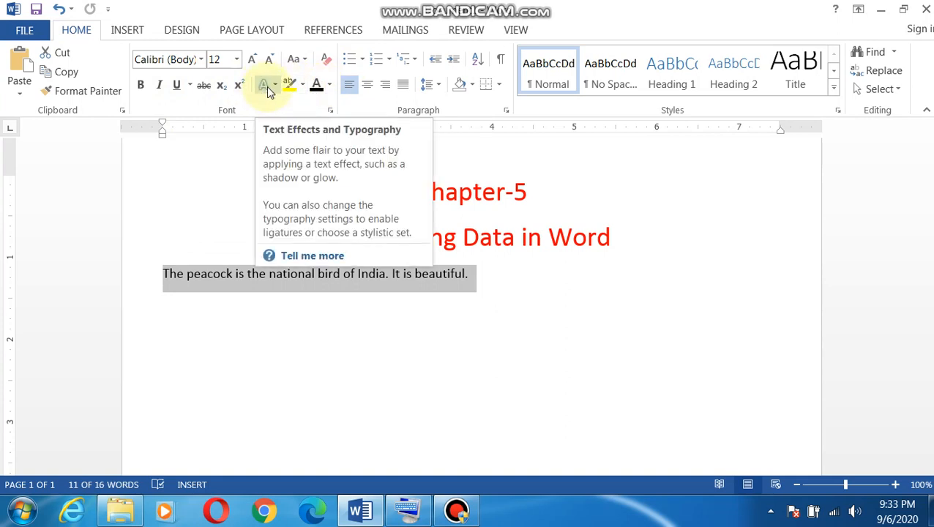
click(234, 167)
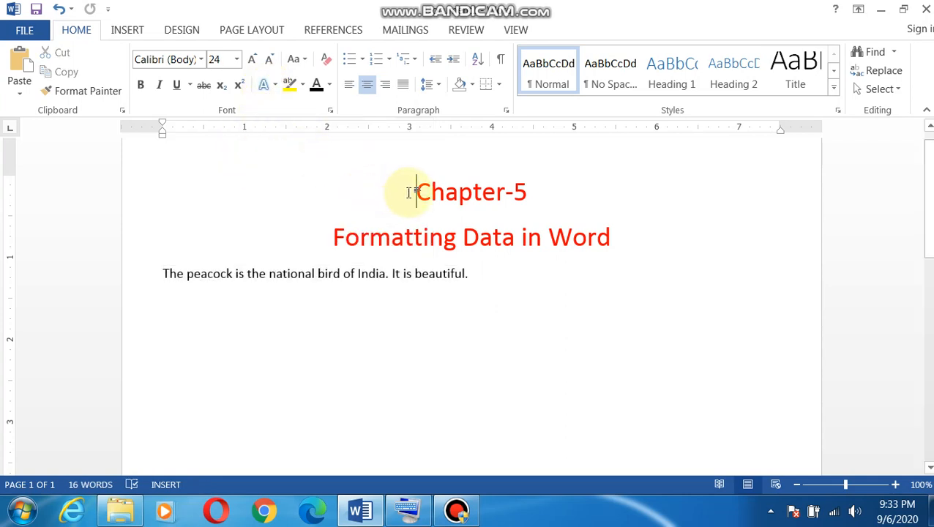
Format the whole peacock line below the headings with font size 18 and bold.
click(163, 273)
key(shift+Right)
key(shift+Right)
key(shift+Right)
key(shift+Right)
key(shift+Right)
key(shift+Right)
key(shift+Right)
key(shift+Right)
key(shift+Right)
key(shift+Right)
key(shift+Right)
key(shift+Right)
key(shift+Right)
key(shift+Right)
key(shift+Right)
key(shift+Right)
key(shift+Right)
key(shift+Right)
key(shift+Right)
key(shift+Right)
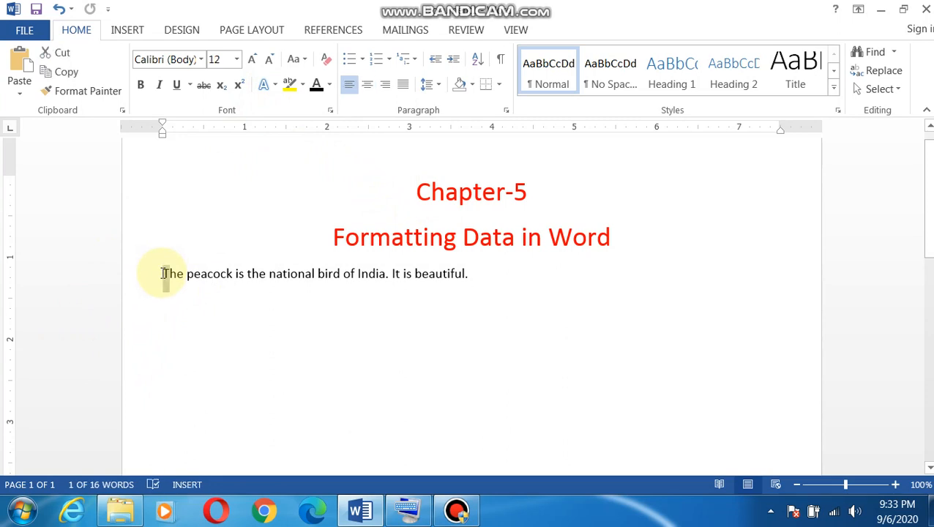
key(shift+Right)
key(shift+Right)
key(shift+Right)
key(shift+Right)
key(shift+Right)
key(shift+Right)
key(shift+Right)
key(shift+Right)
key(shift+Right)
key(shift+Right)
key(shift+Right)
key(shift+Right)
key(shift+Right)
key(shift+Right)
key(shift+Right)
key(shift+Right)
key(shift+Right)
key(shift+Right)
key(shift+Right)
key(shift+Right)
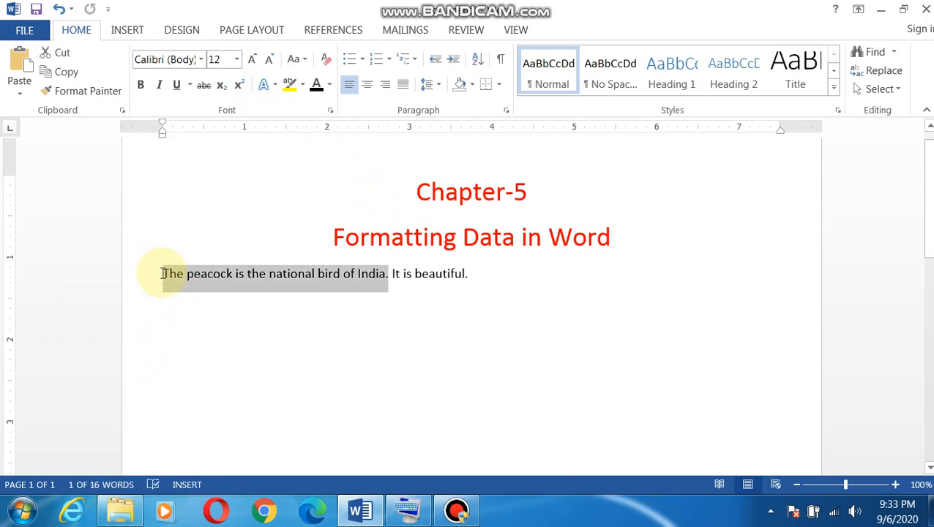
key(shift+Right)
key(shift+Right)
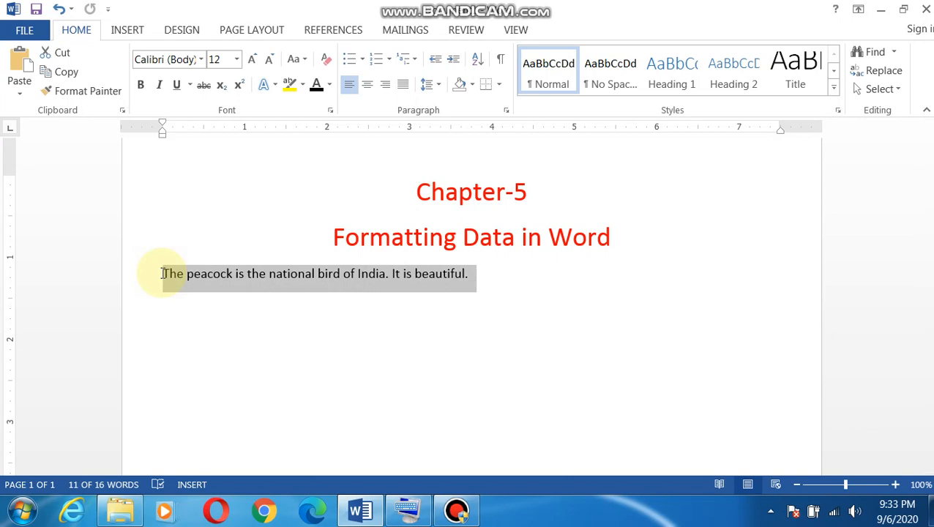
click(236, 59)
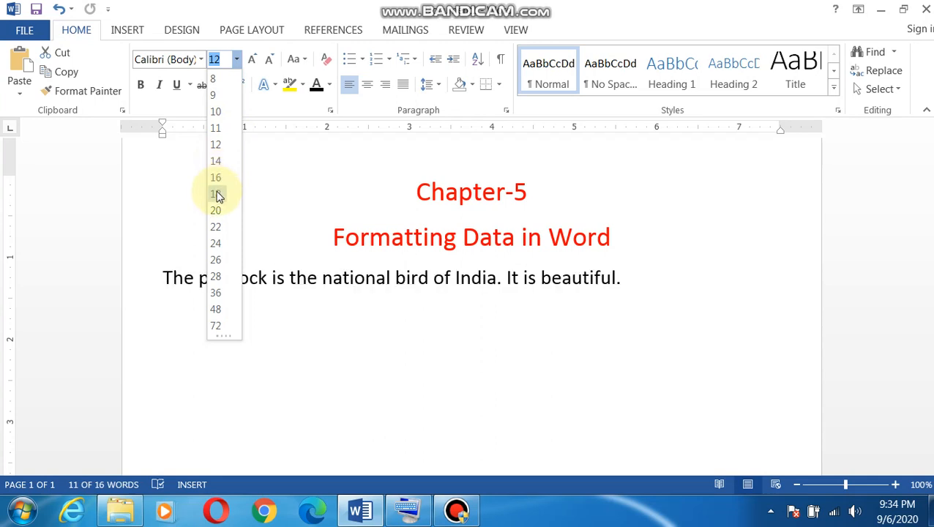
click(218, 194)
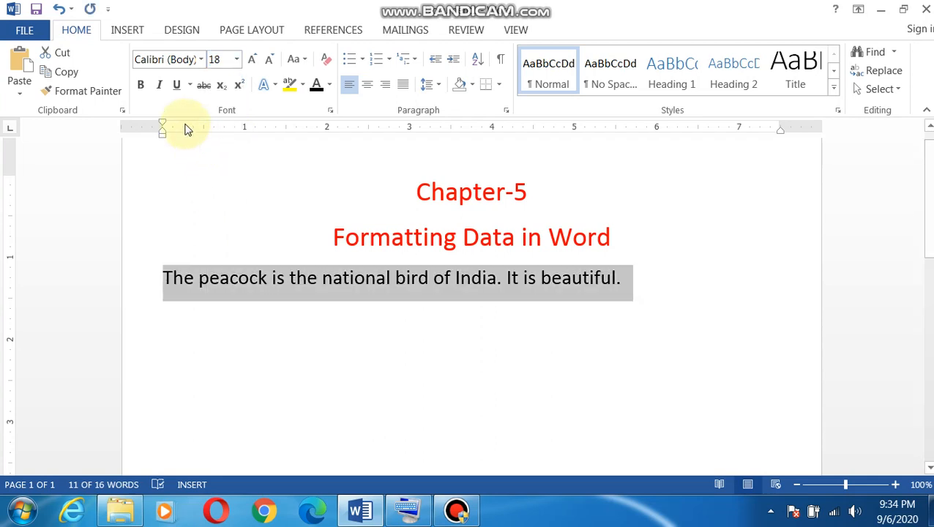
click(141, 86)
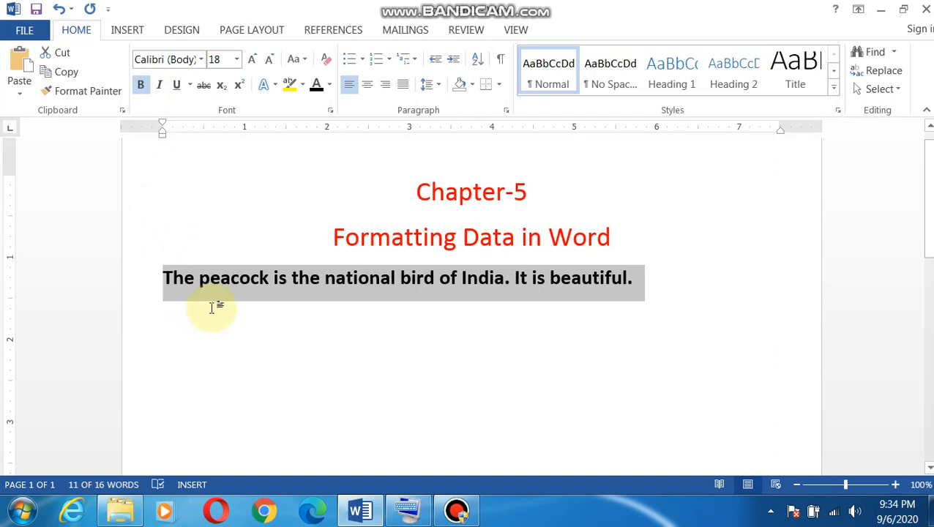
Apply italic to the whole peacock line and remove it again.
click(161, 86)
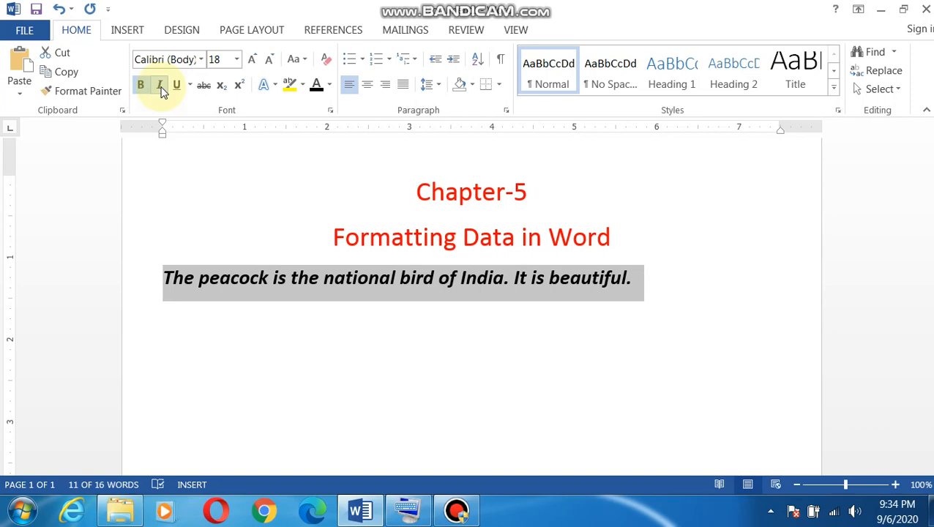
click(161, 85)
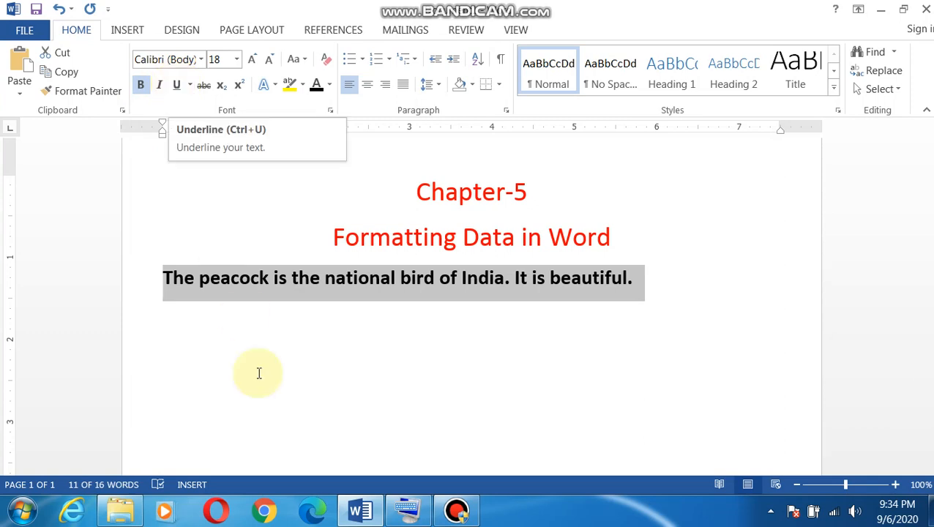
click(289, 357)
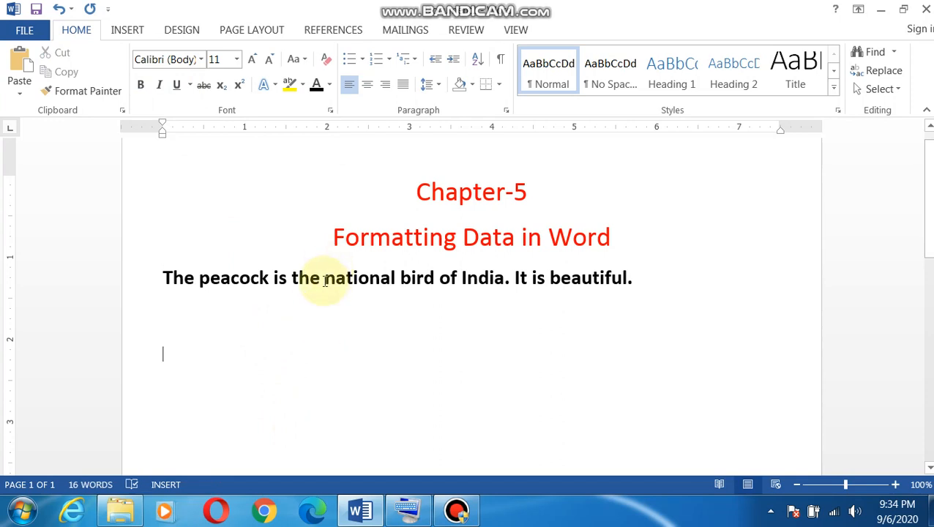
Underline the words "national bird" in the peacock line with a wavy underline.
click(325, 278)
key(shift+Right)
key(shift+Right)
key(shift+Right)
key(shift+Right)
key(shift+Right)
key(shift+Right)
key(shift+Right)
key(shift+Right)
key(shift+Right)
key(shift+Right)
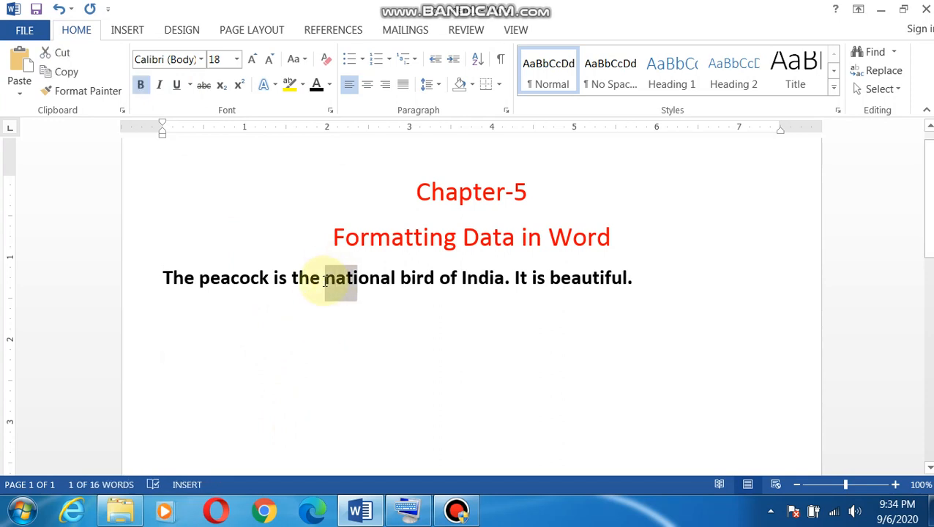
key(shift+Right)
key(shift+Right)
key(shift+Right)
key(shift+Right)
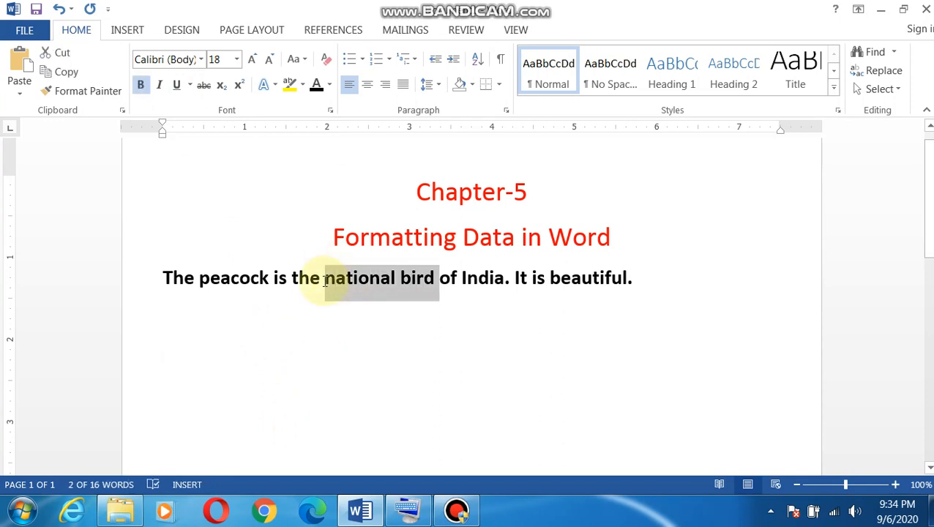
key(Delete)
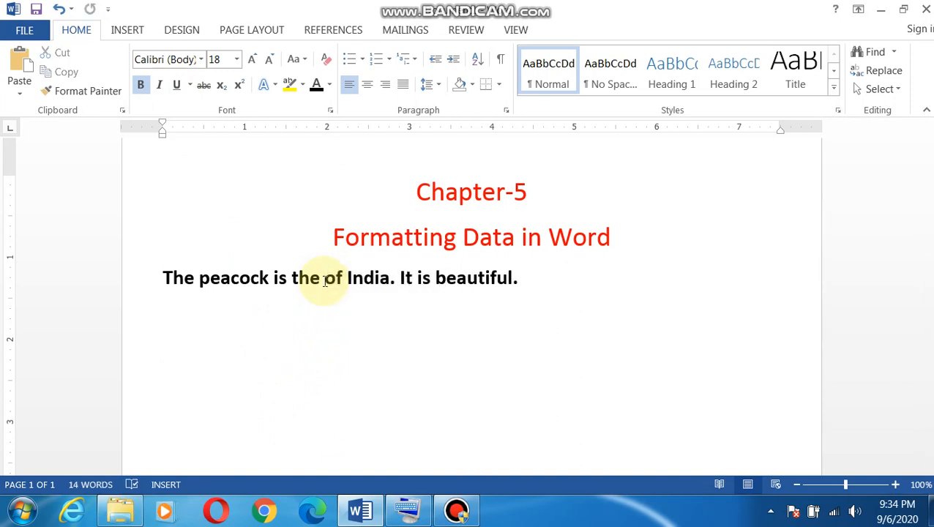
key(ctrl+z)
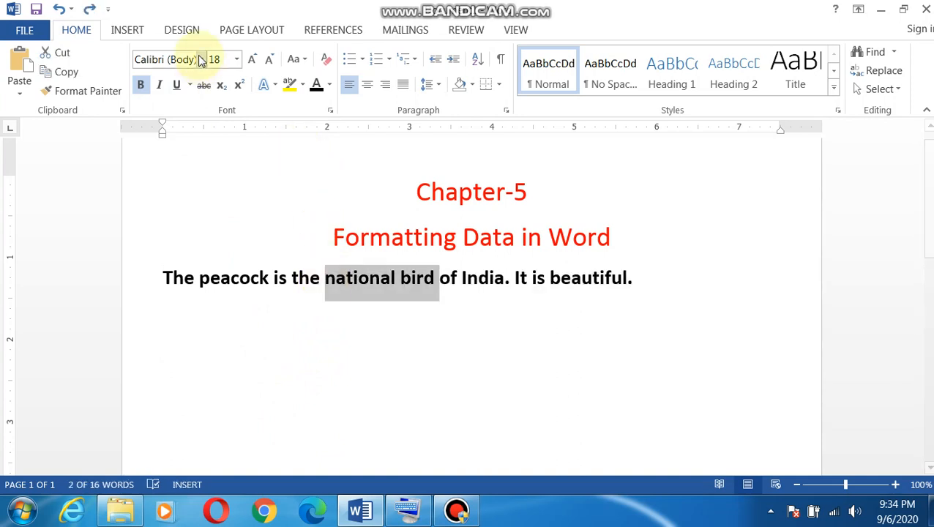
click(175, 85)
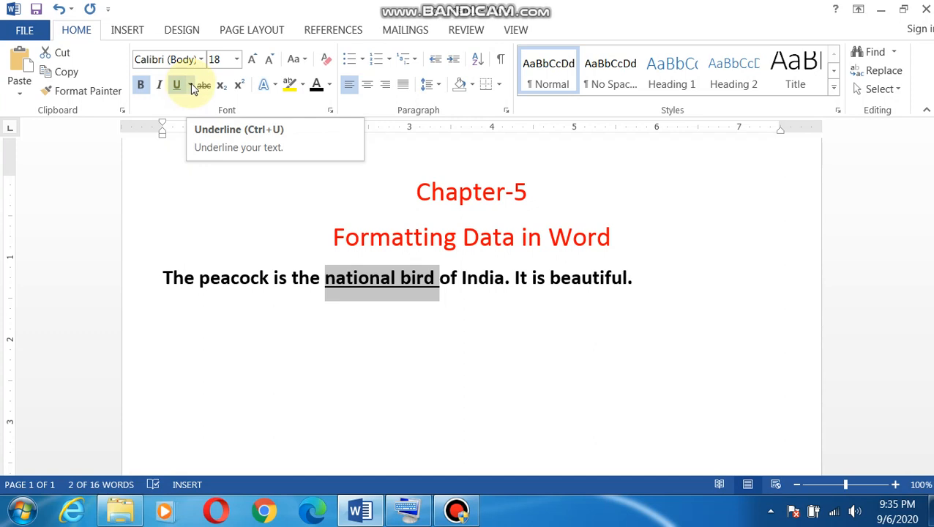
click(191, 85)
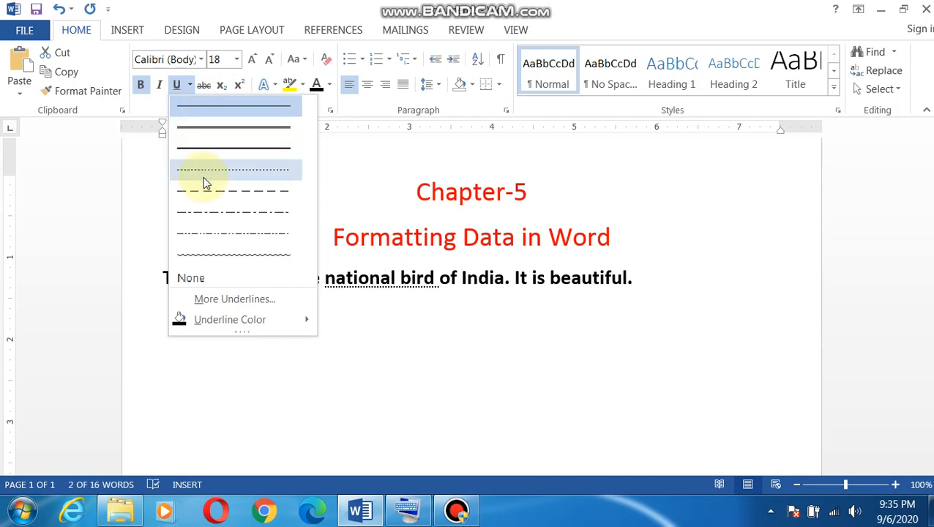
click(209, 258)
click(216, 365)
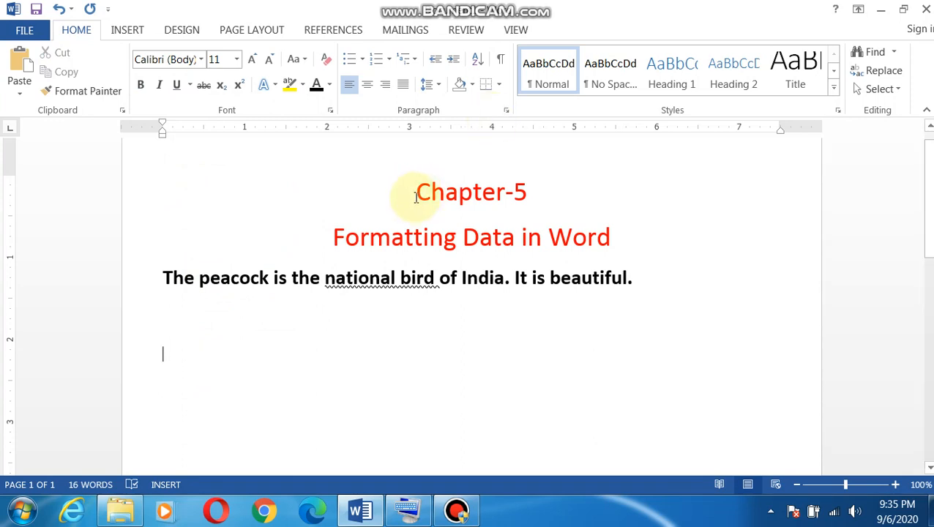
Change the font of the whole peacock line to Brush Script MT.
key(shift+Right)
click(163, 275)
key(shift+Right)
key(shift+Right)
key(shift+Right)
key(shift+Right)
key(shift+Right)
key(shift+Right)
key(shift+Right)
key(shift+Right)
key(shift+Right)
key(shift+Right)
key(shift+Right)
key(shift+Right)
key(shift+Right)
key(shift+Right)
key(shift+Right)
key(shift+Right)
key(shift+Right)
key(shift+Right)
key(shift+Right)
key(shift+Right)
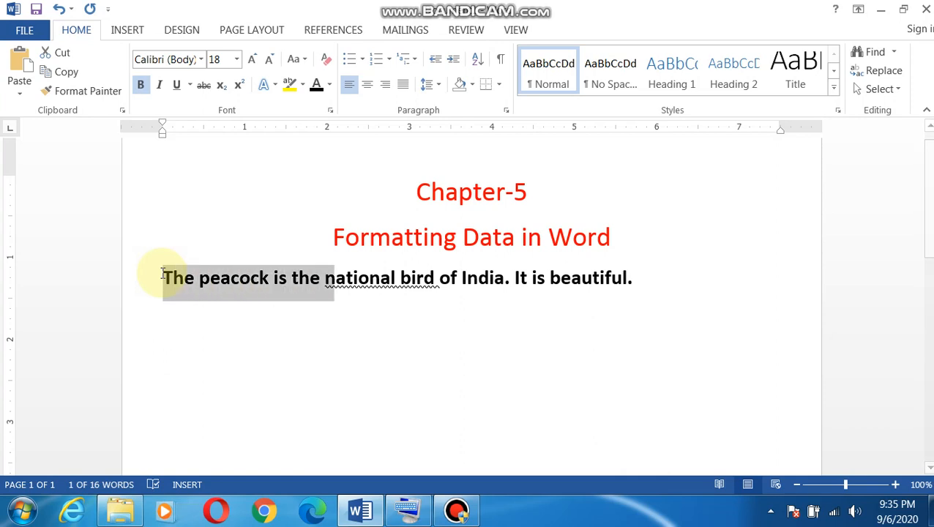
key(shift+Right)
key(shift+Right)
key(shift+Right)
key(shift+Right)
key(shift+Right)
key(shift+Right)
key(shift+Right)
key(shift+Right)
key(shift+Right)
key(shift+Right)
key(shift+Right)
key(shift+Right)
key(shift+Right)
key(shift+Right)
key(shift+Right)
key(shift+Right)
key(shift+Right)
key(shift+Right)
key(shift+Right)
key(shift+Right)
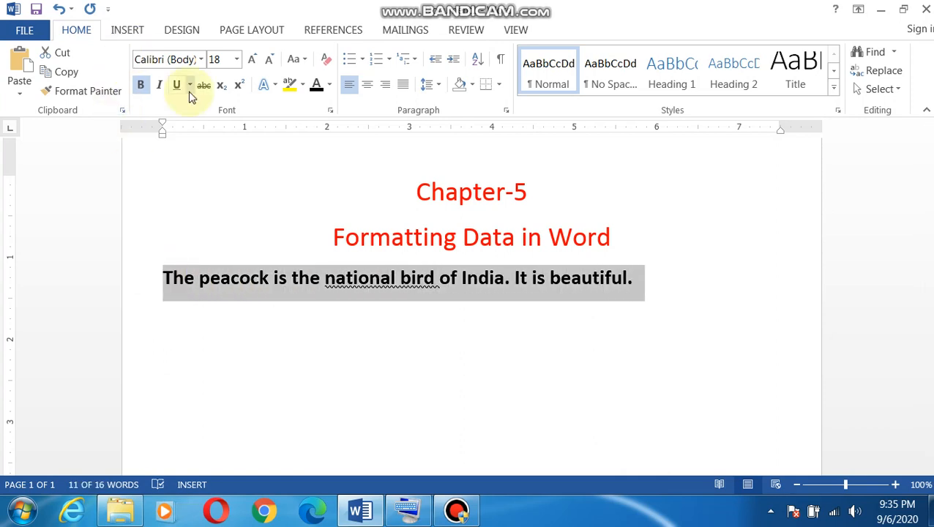
click(203, 61)
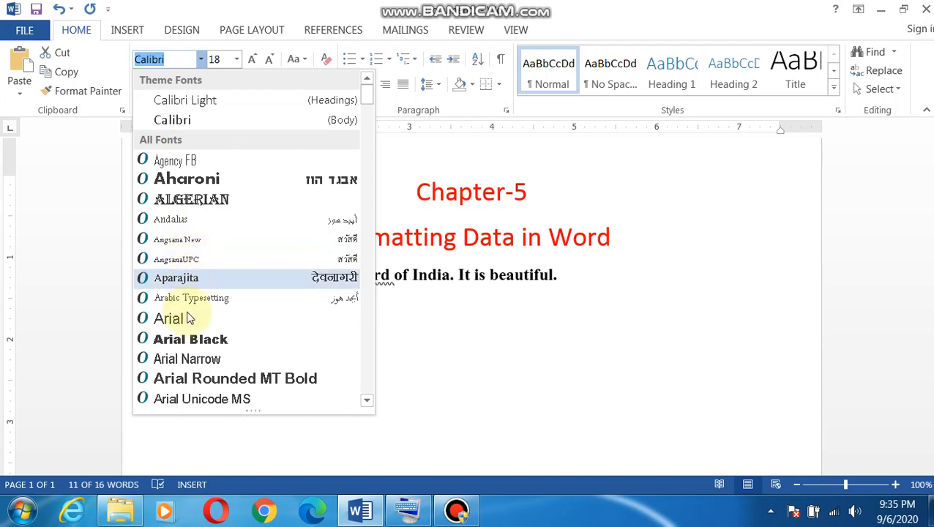
click(367, 401)
click(367, 401)
click(367, 400)
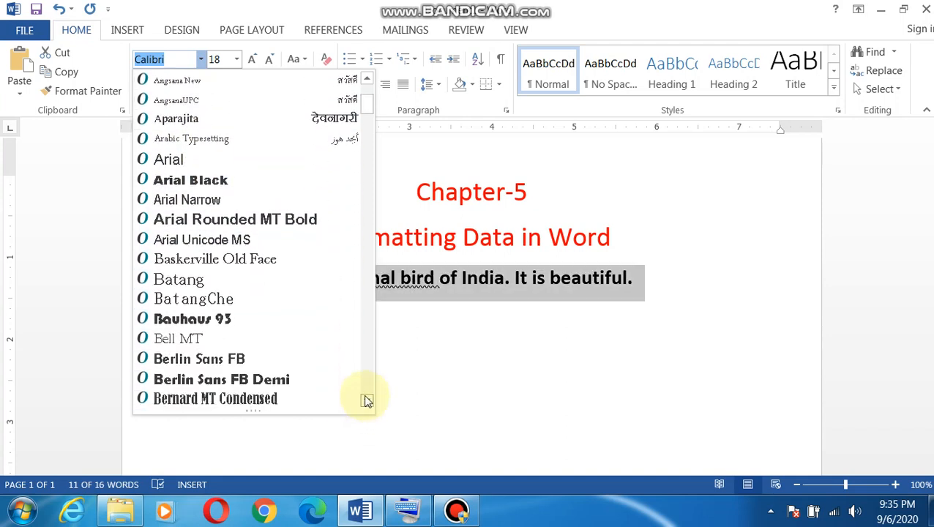
click(367, 401)
click(367, 401)
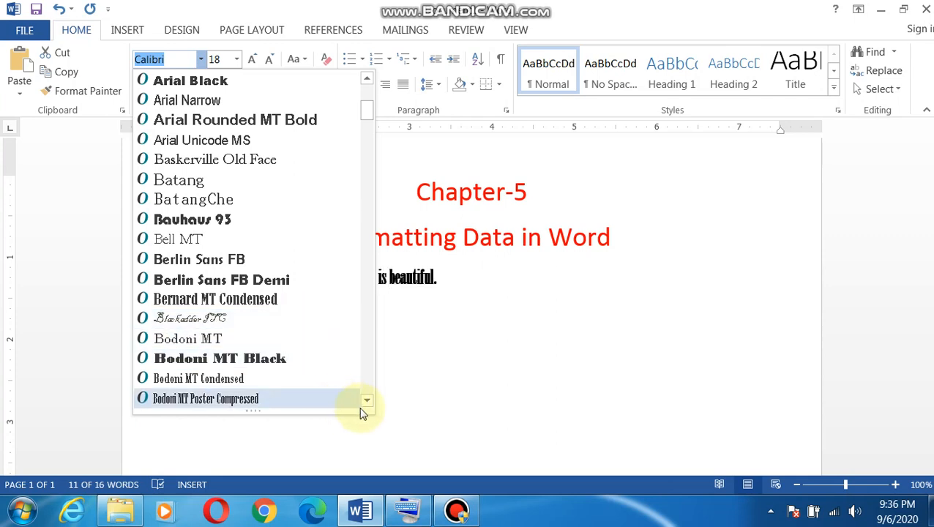
drag(366, 403, 366, 402)
scroll(366, 403, up, 2)
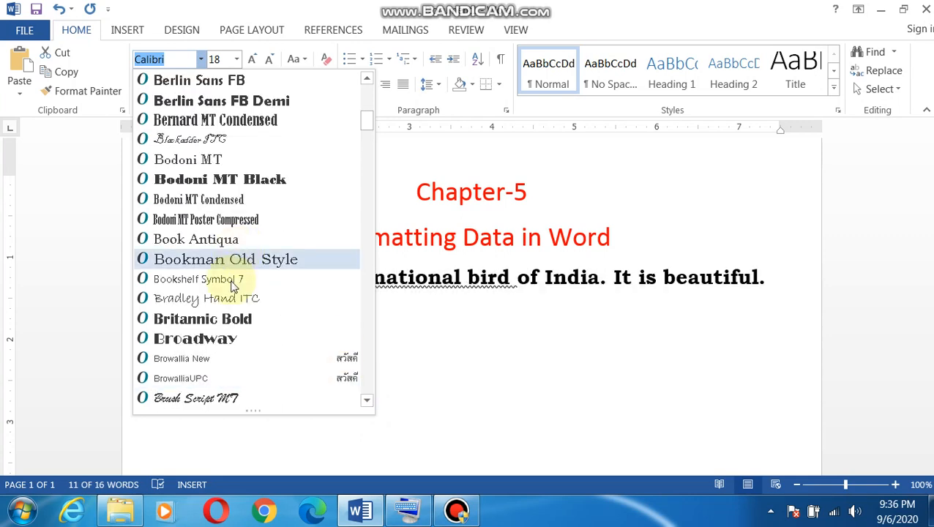
click(210, 399)
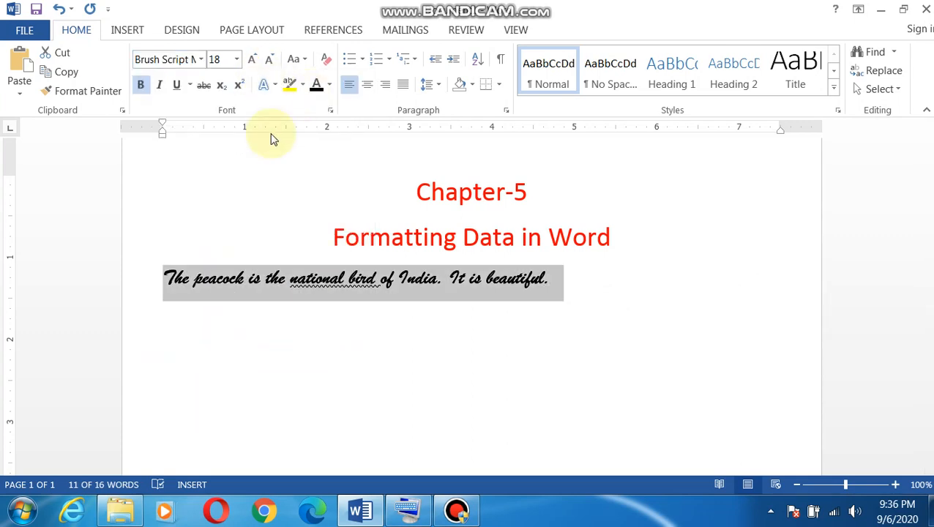
Set the peacock line's font size to 36 and its font color to a dark green theme color.
click(237, 61)
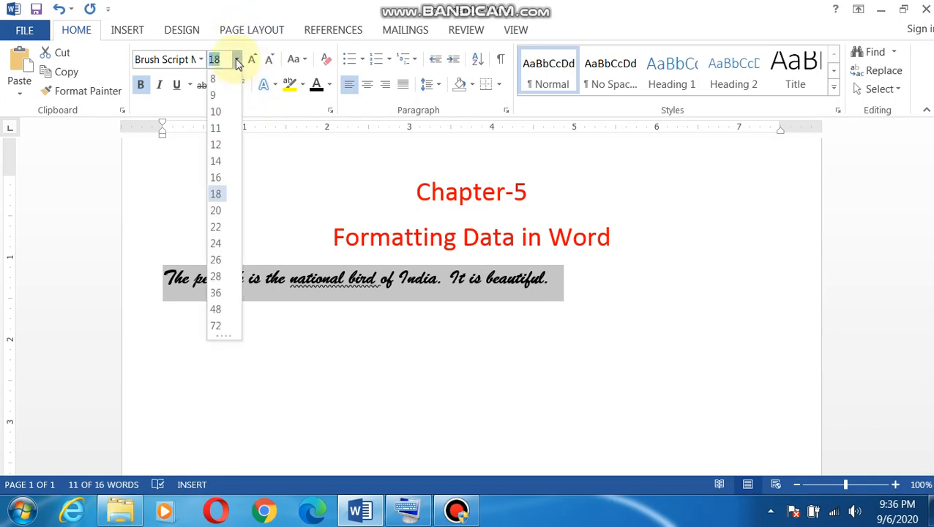
click(222, 292)
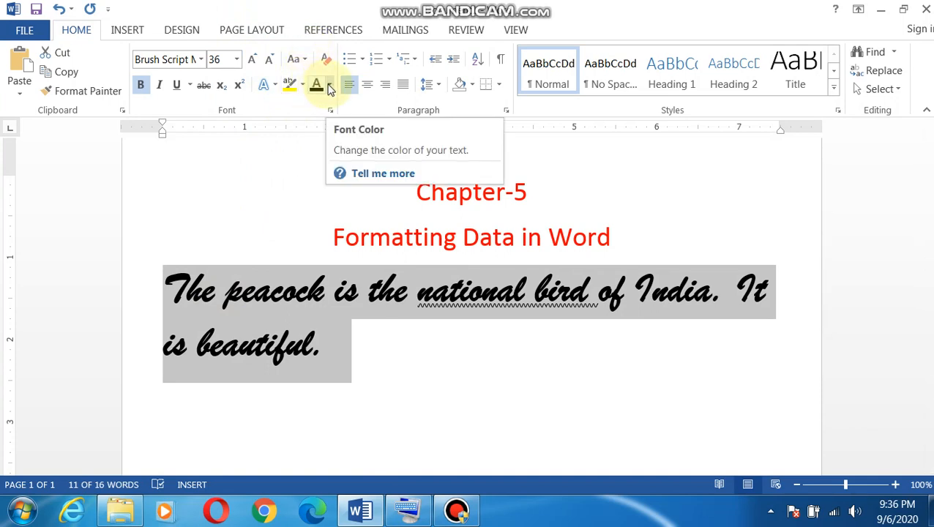
click(329, 86)
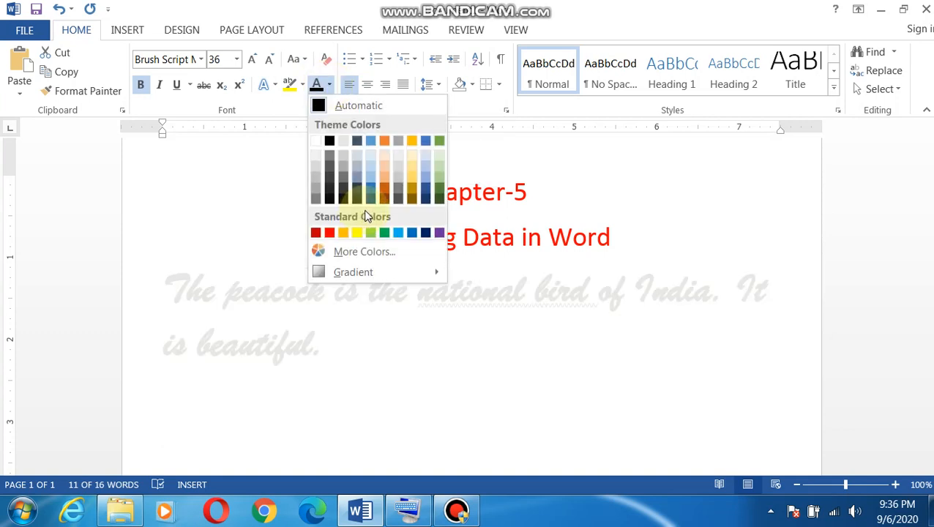
click(440, 192)
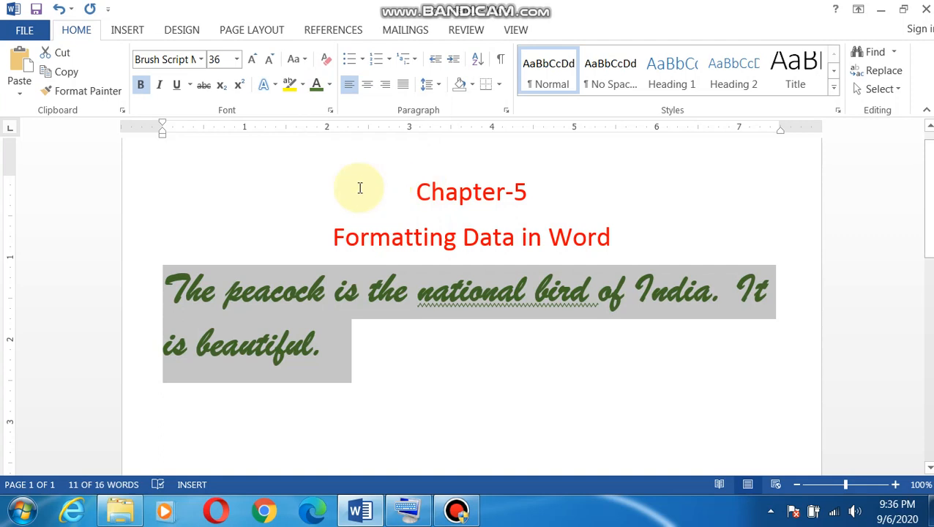
Highlight the whole peacock line in yellow.
click(305, 85)
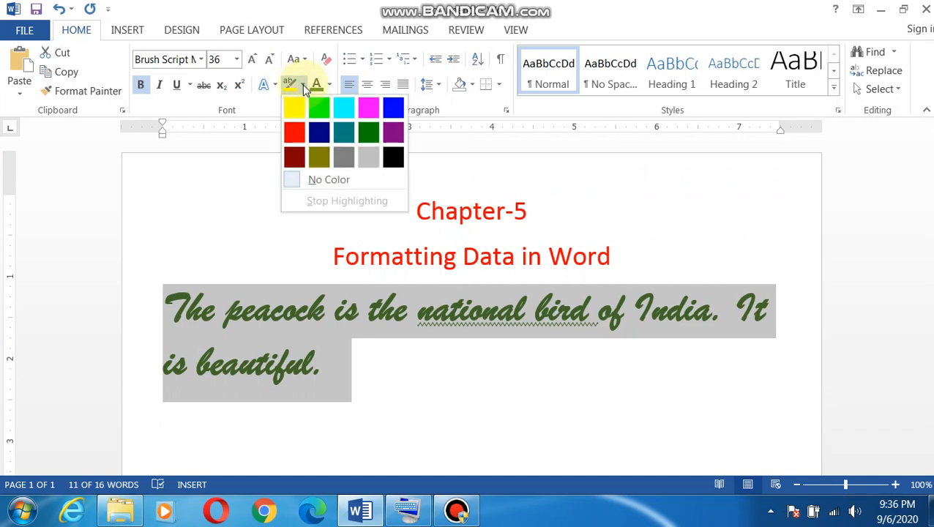
click(295, 107)
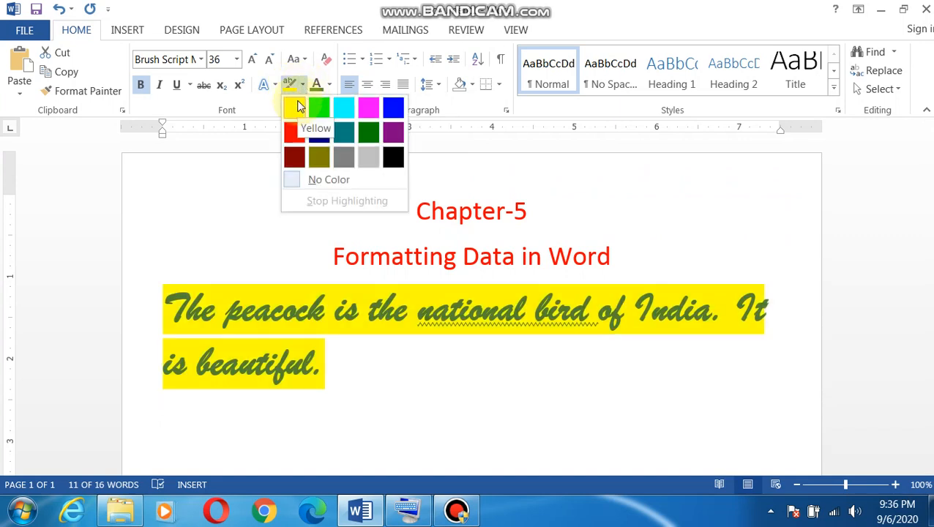
click(296, 107)
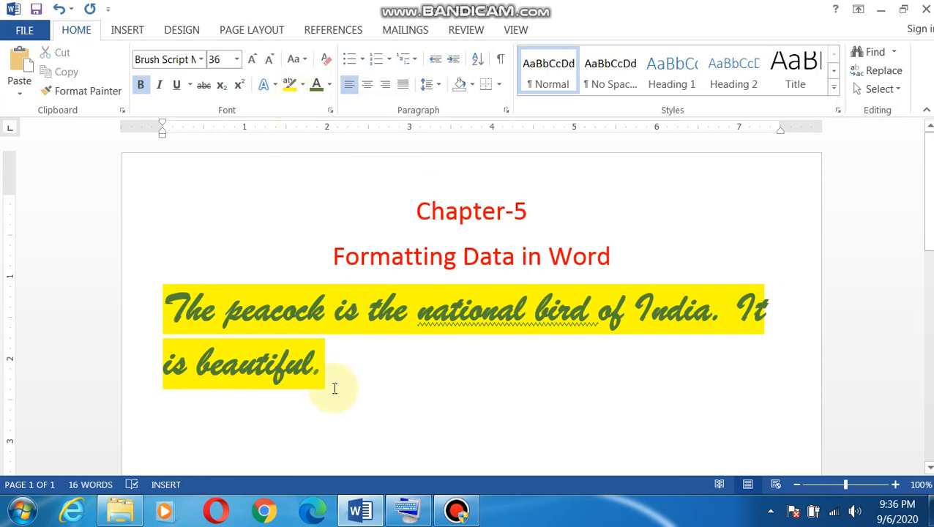
Try the blue text effect with reflection and an outer shadow with the cursor at the end of the peacock line.
click(272, 88)
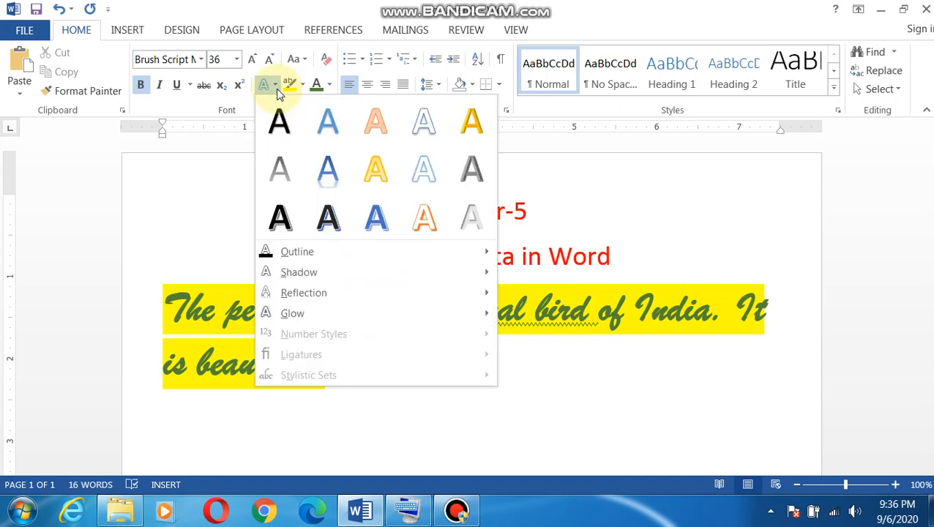
click(324, 179)
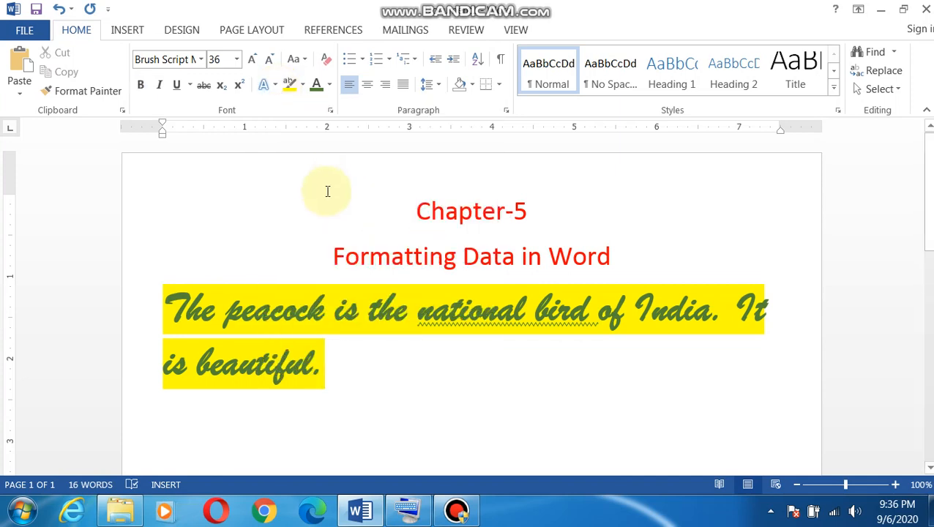
click(272, 85)
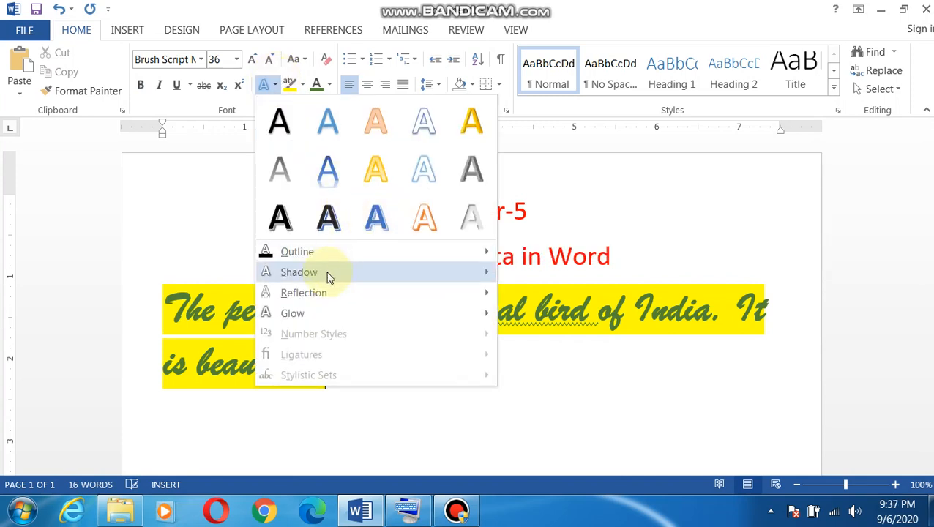
mouse_move(327, 276)
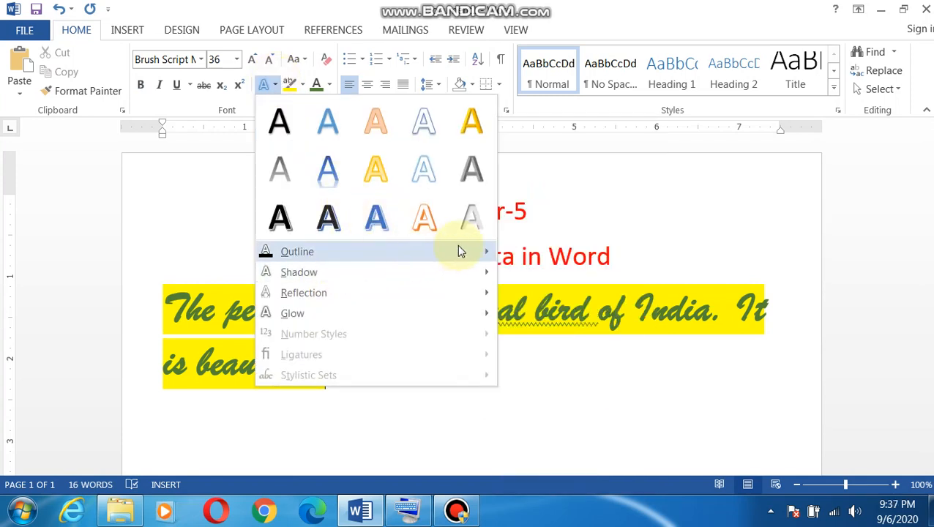
mouse_move(442, 261)
mouse_move(476, 265)
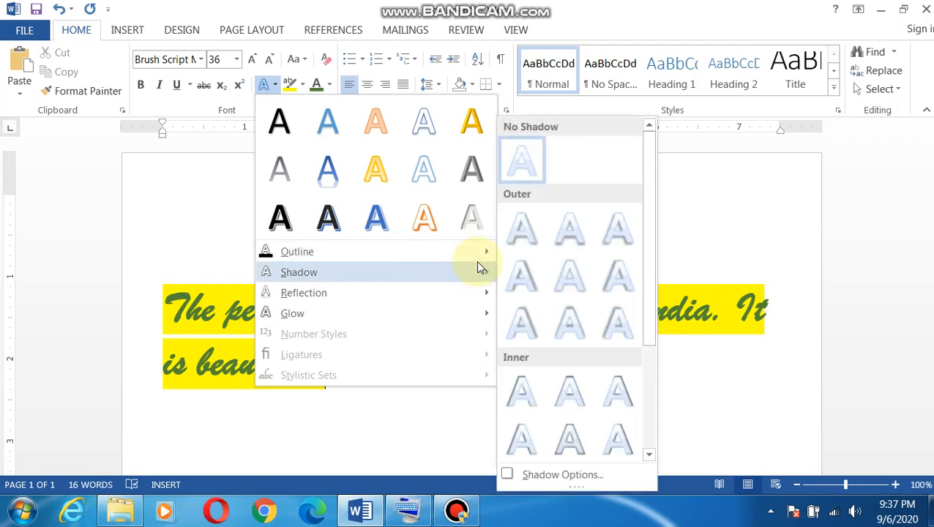
click(517, 275)
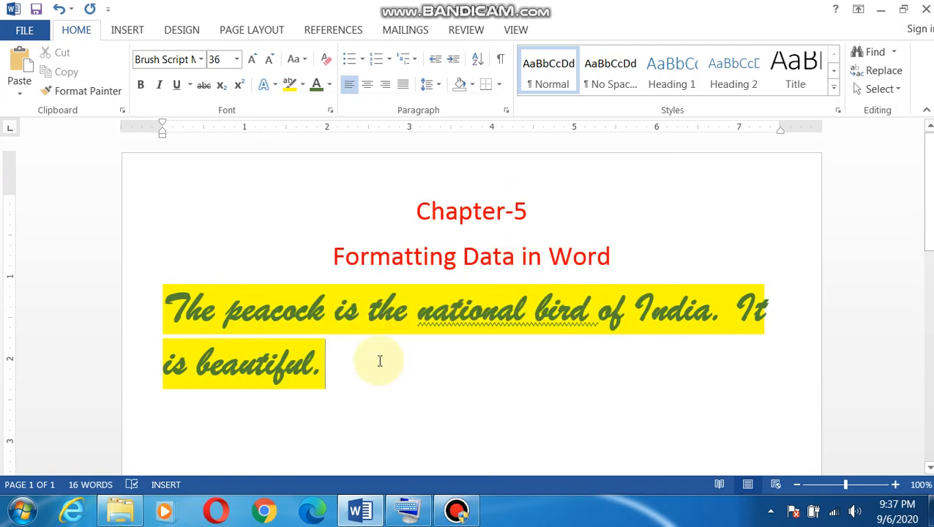
Try an orange glow text effect with the cursor at the end of the peacock line.
click(277, 86)
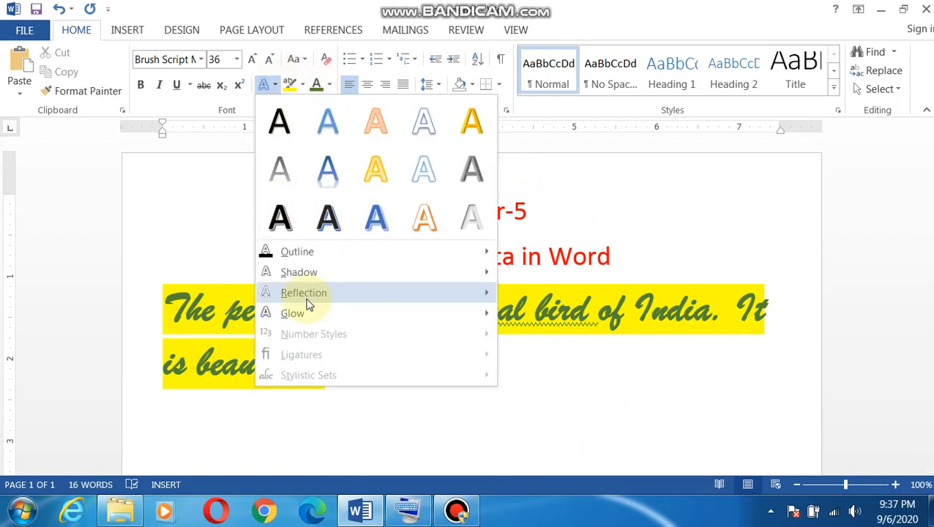
mouse_move(308, 320)
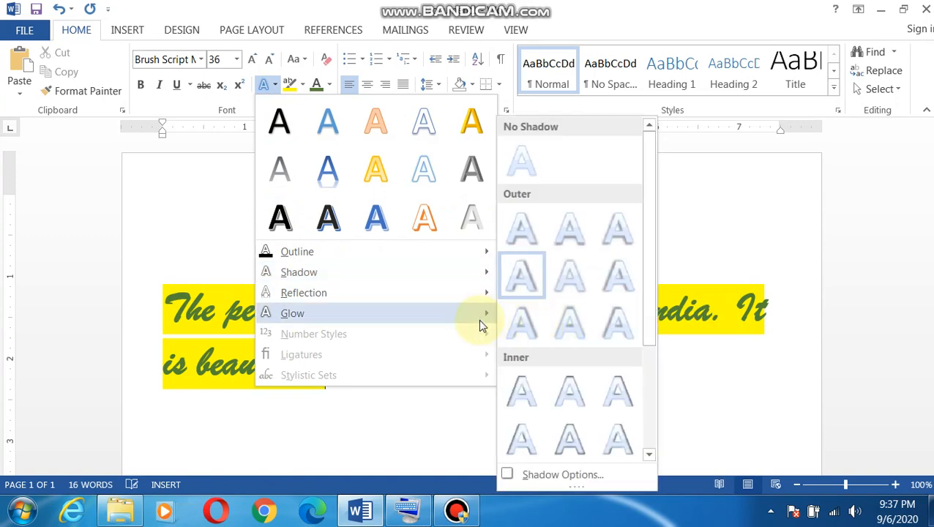
mouse_move(463, 313)
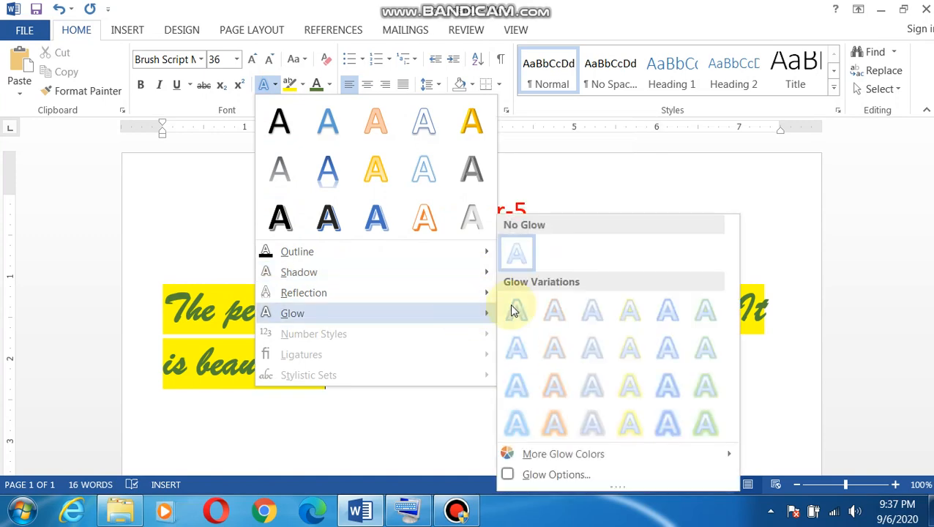
click(554, 385)
click(529, 403)
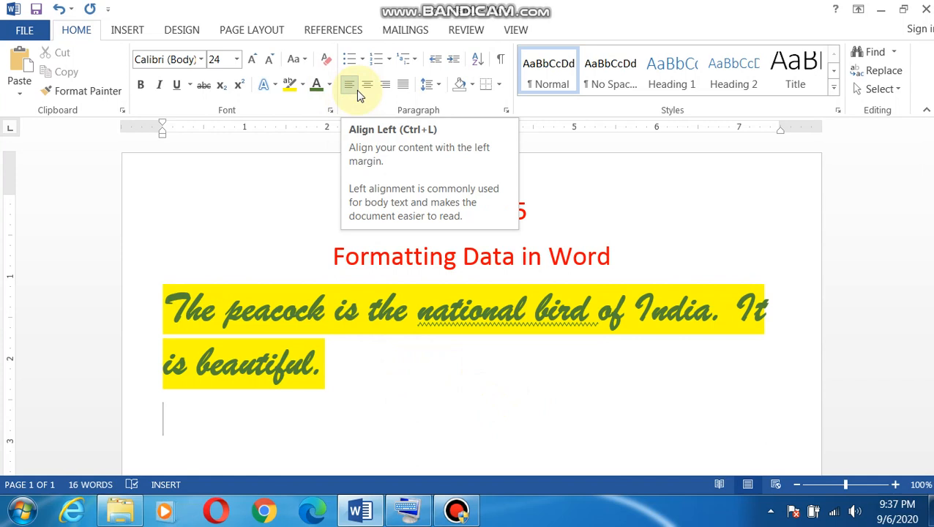
click(369, 364)
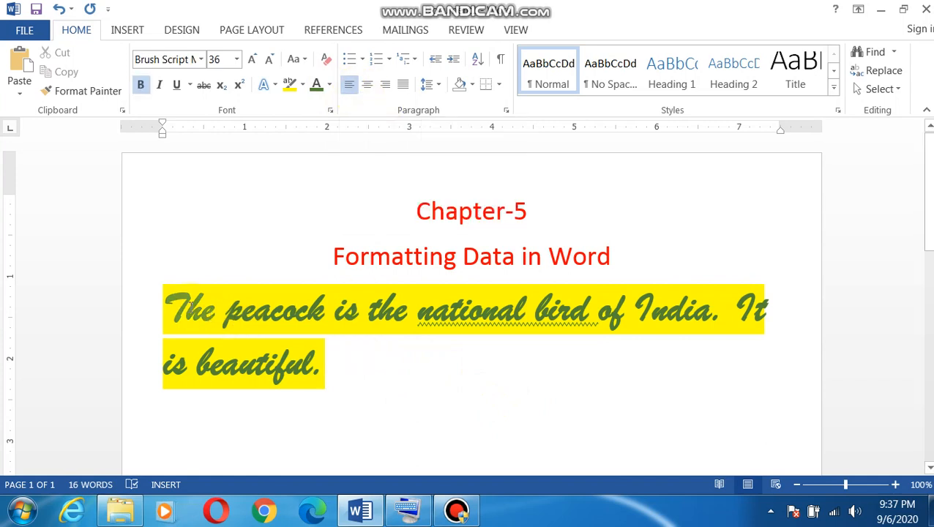
Apply All Borders to the whole peacock paragraph below the chapter headings.
click(163, 296)
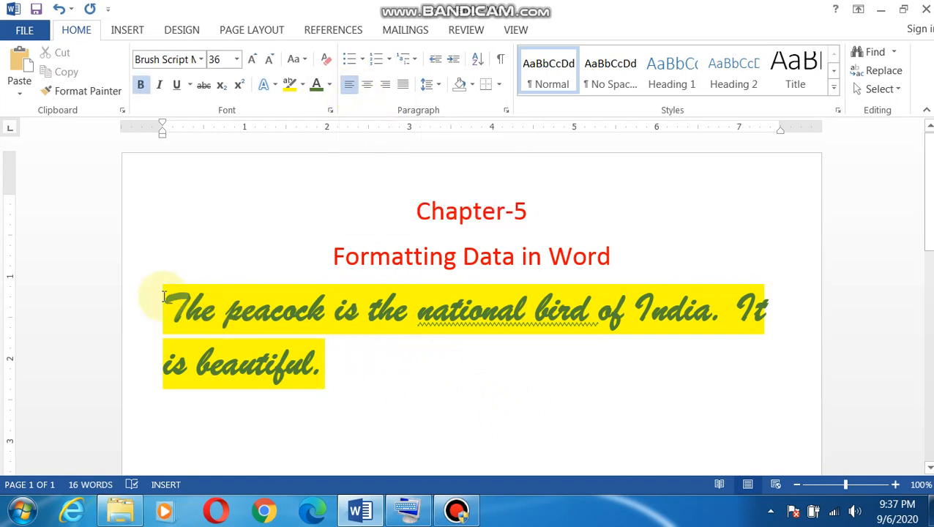
key(shift+Down)
key(shift+Down)
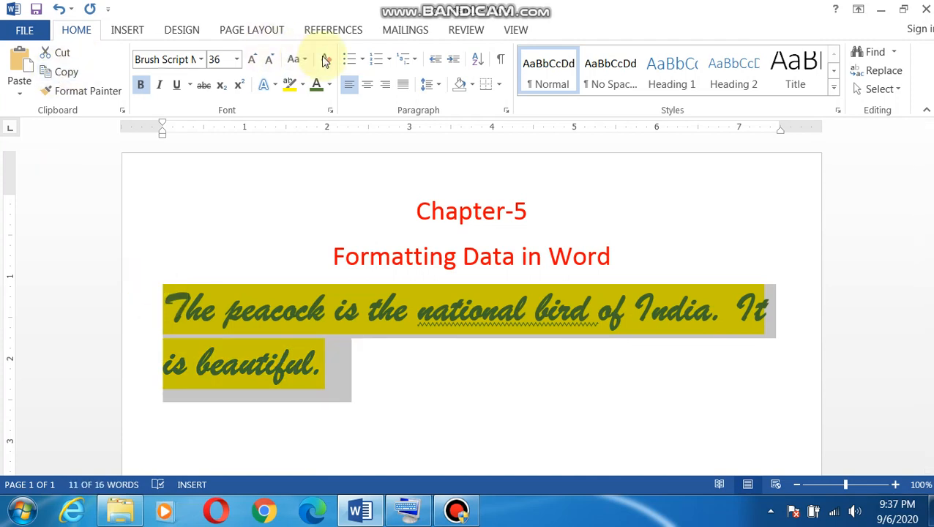
click(500, 87)
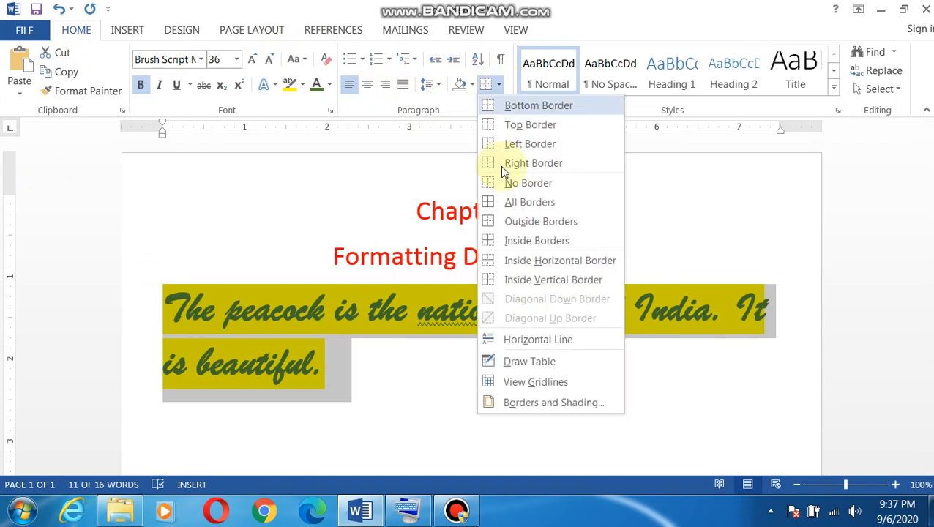
click(503, 204)
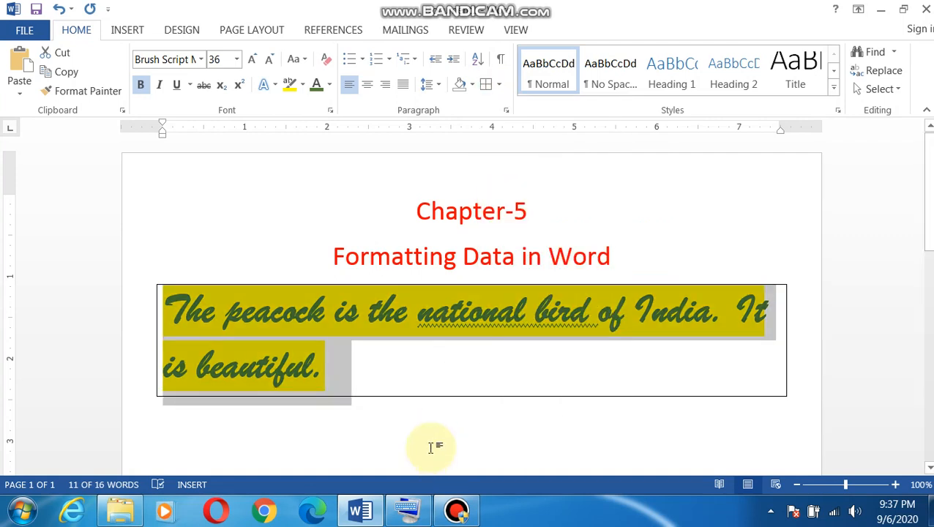
click(432, 446)
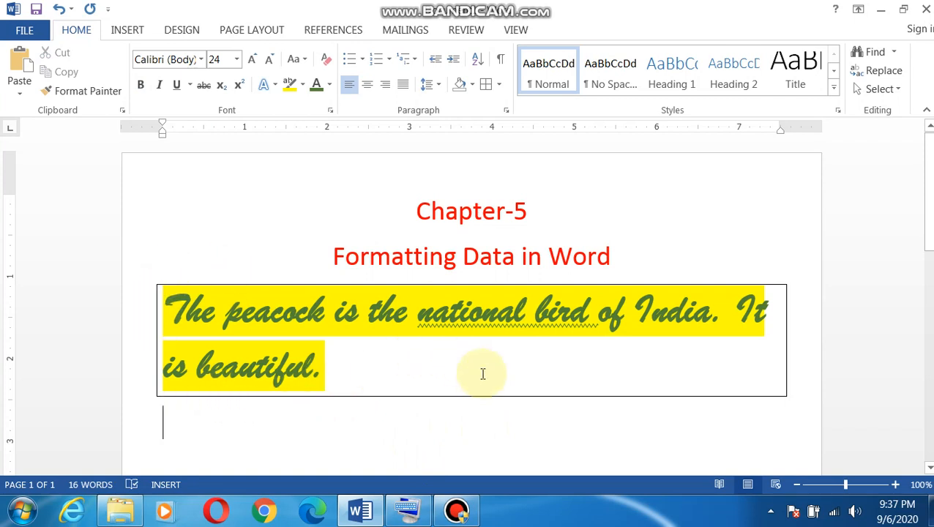
click(471, 86)
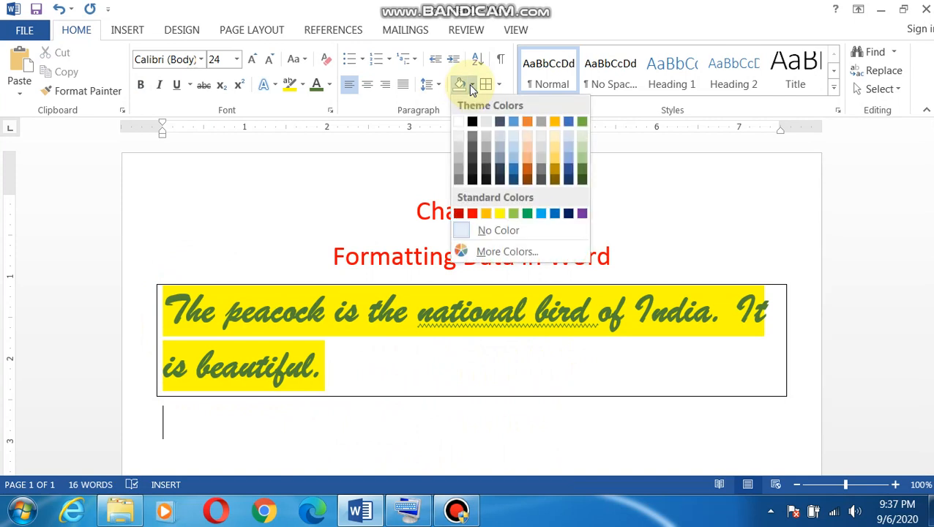
click(360, 182)
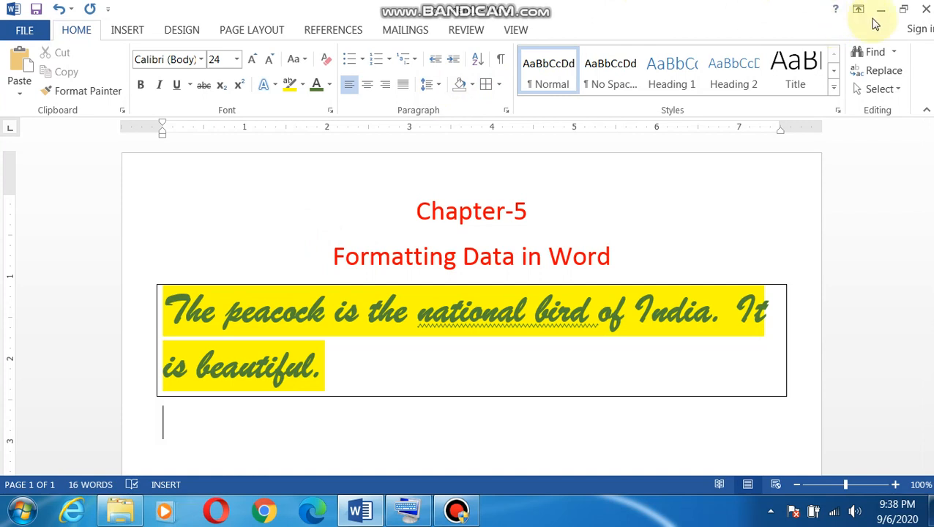
click(468, 516)
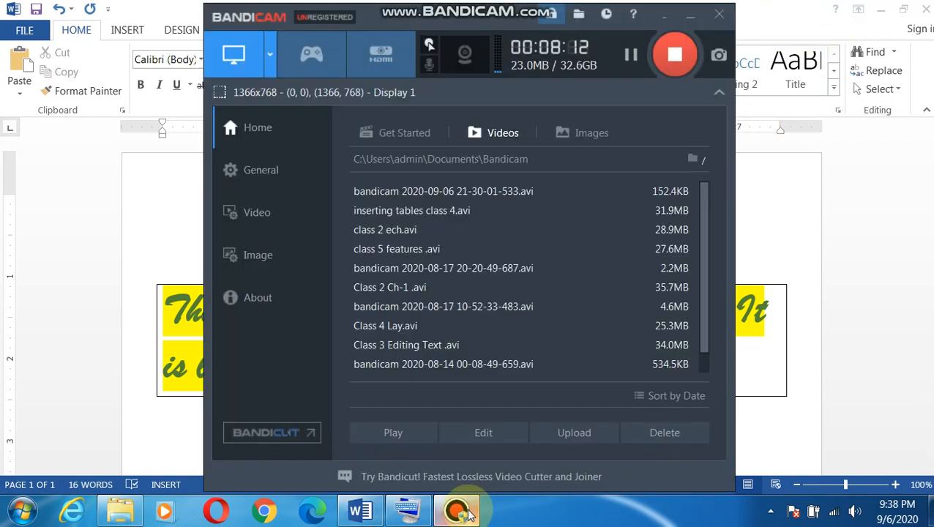